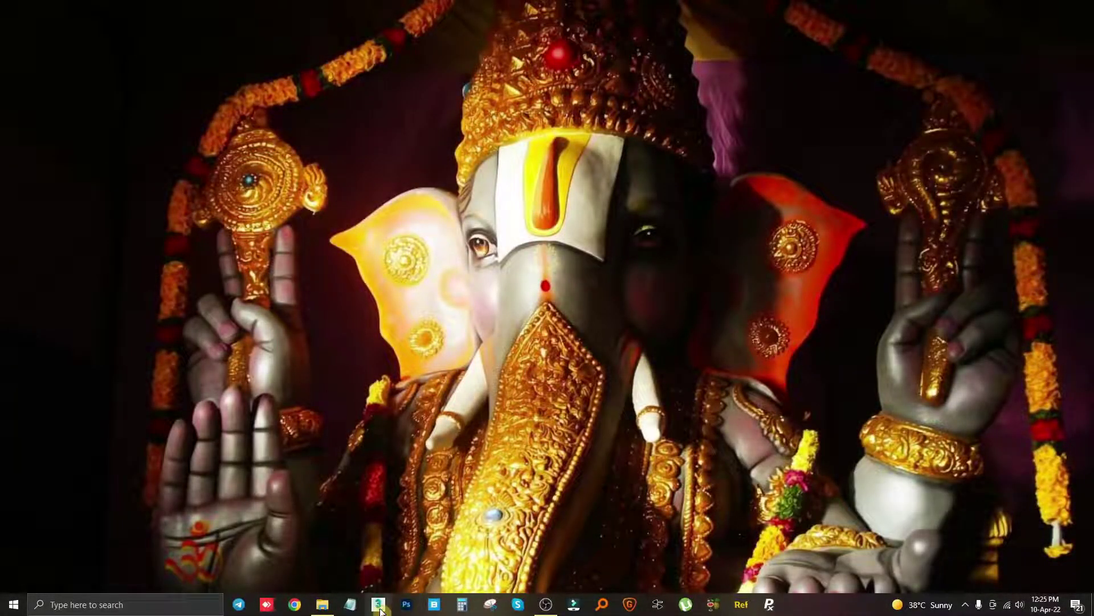
# Launch 3ds Max 2021 as administrator from the taskbar and approve the UAC prompt.
pyautogui.rightClick(379, 610)
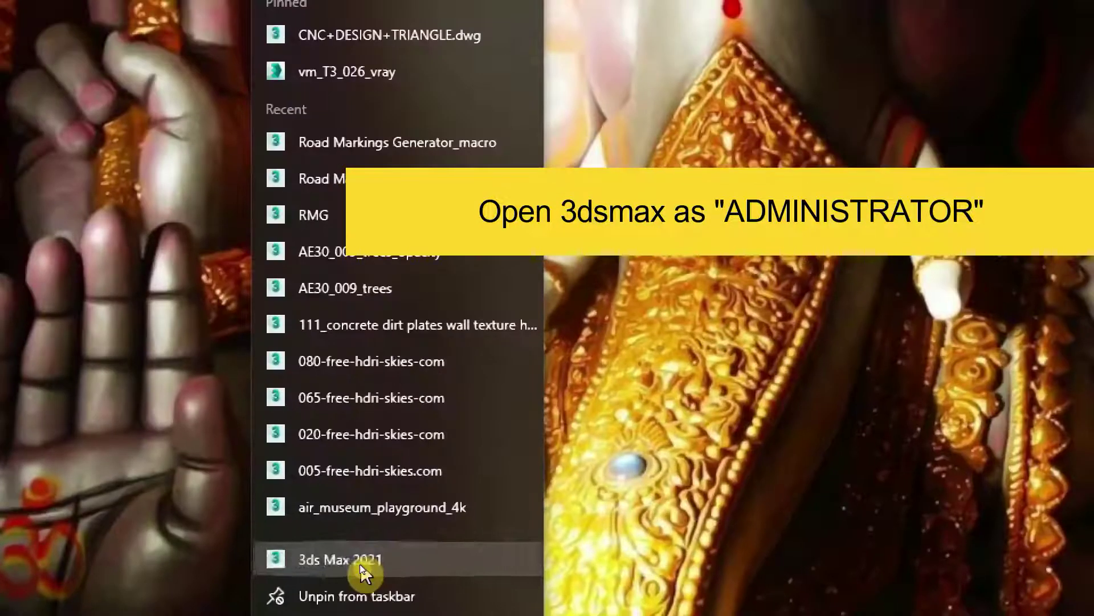
pyautogui.rightClick(360, 567)
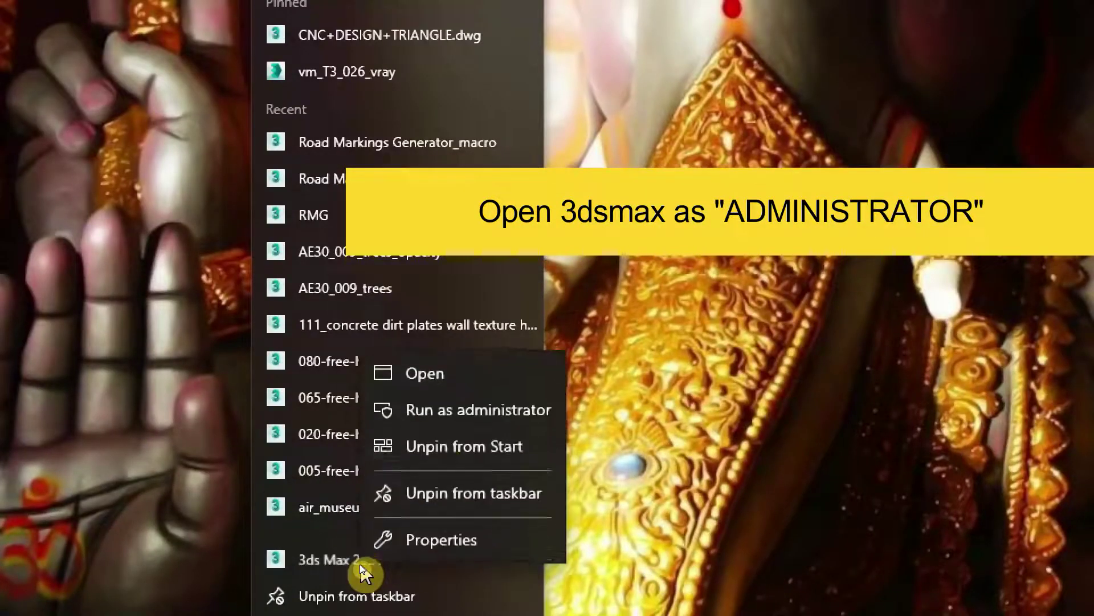
pyautogui.click(447, 428)
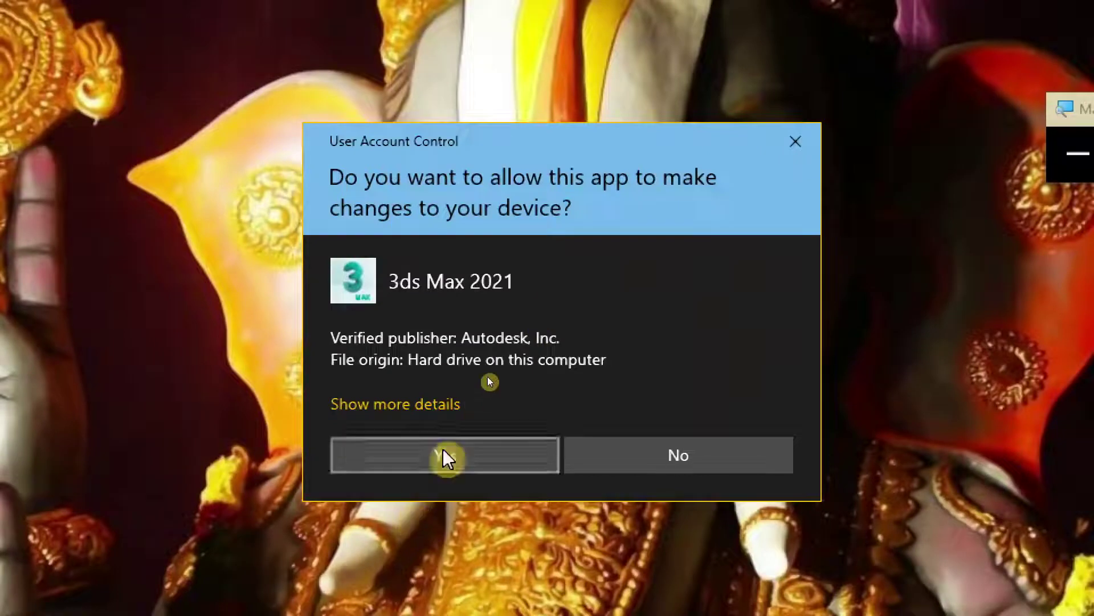
pyautogui.click(443, 450)
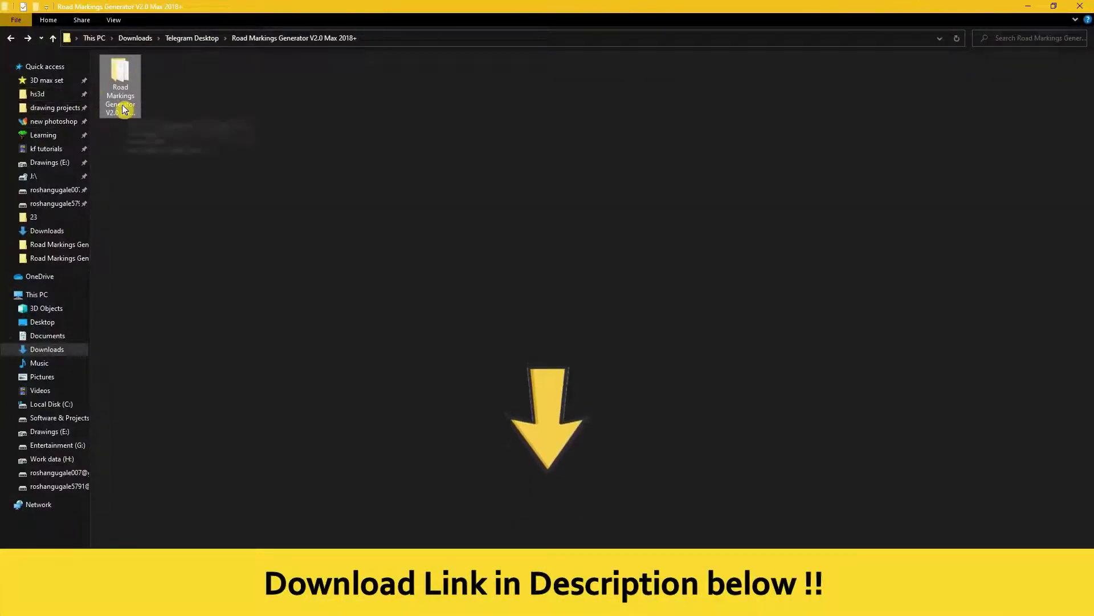
# Read the READ ME install notes in the Road Markings Generator folder, then return to 3ds Max.
pyautogui.doubleClick(125, 109)
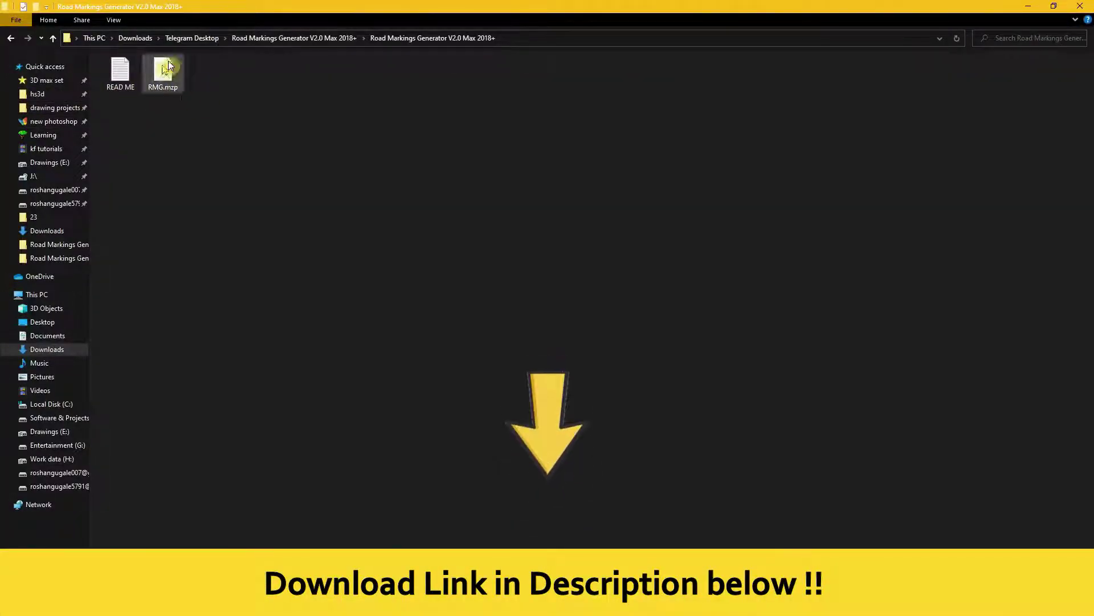
pyautogui.doubleClick(109, 77)
pyautogui.moveTo(213, 193); pyautogui.dragTo(359, 193)
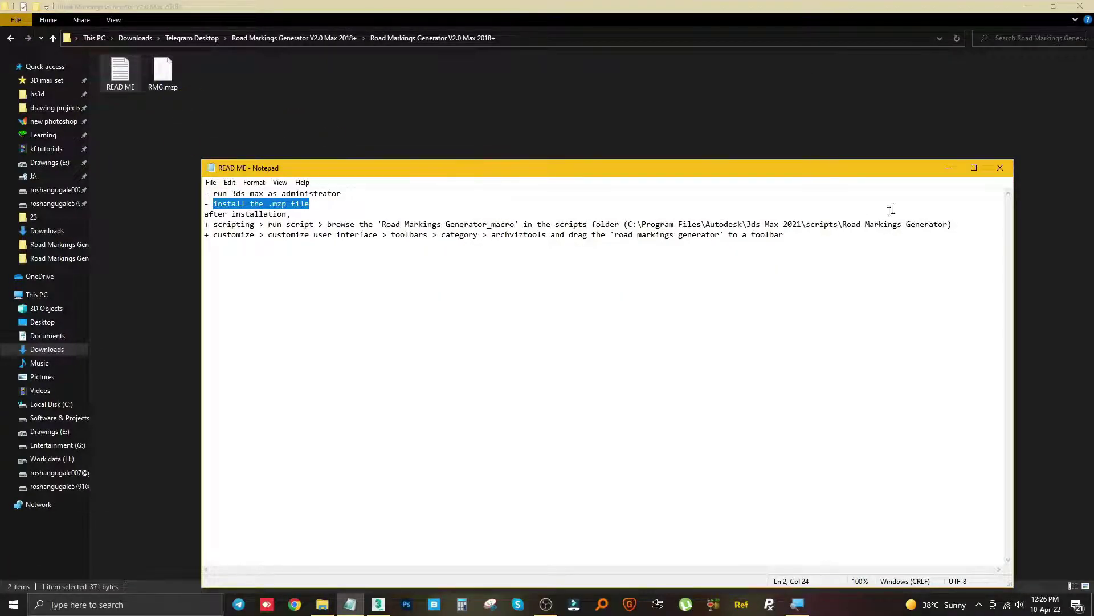
pyautogui.click(948, 167)
pyautogui.click(377, 604)
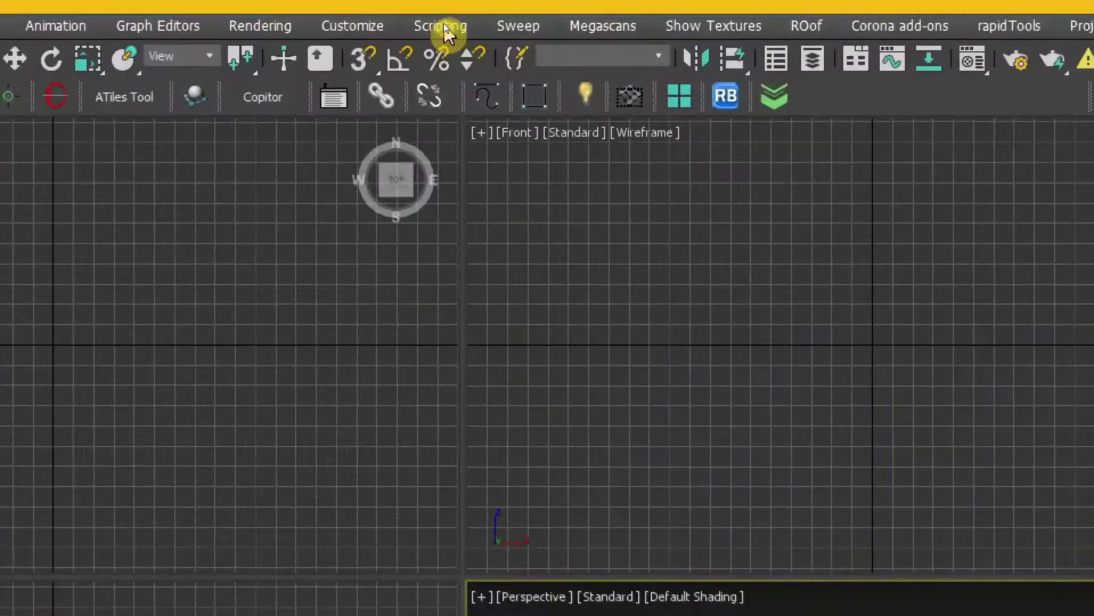
# Run RMG.mzp from Downloads > Telegram Desktop > Road Markings Generator V2.0 Max 2018+ and dismiss the confirmation.
pyautogui.click(443, 24)
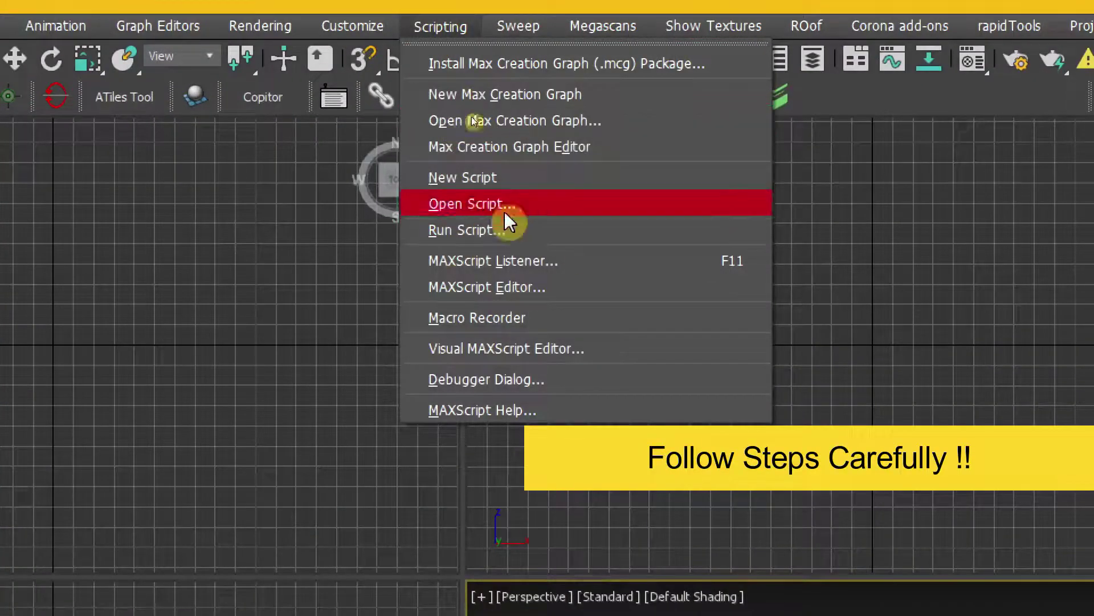
pyautogui.click(484, 231)
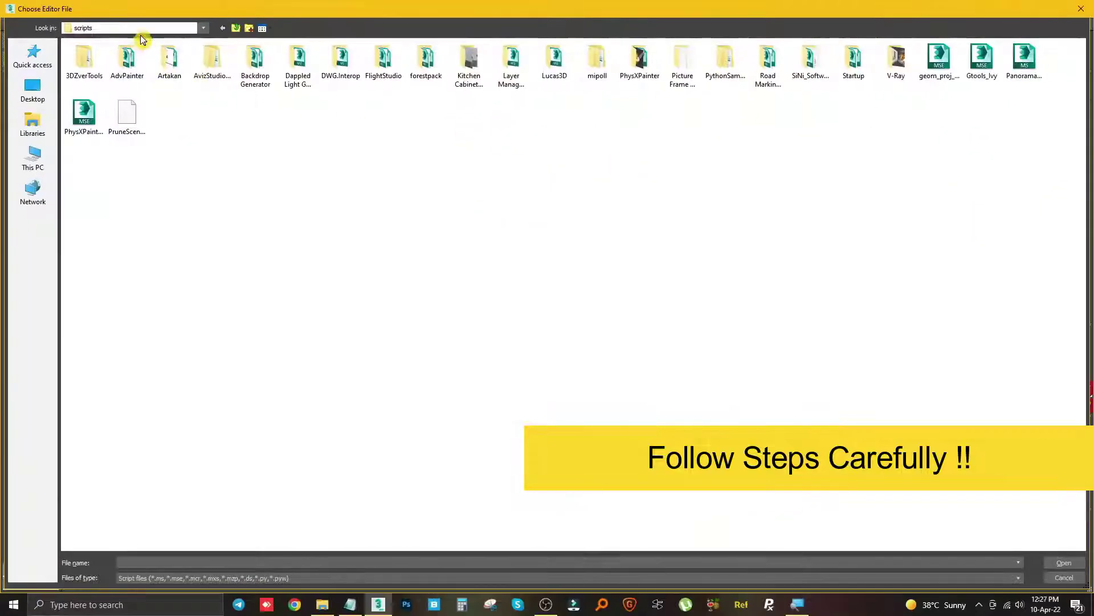
pyautogui.click(140, 33)
pyautogui.click(100, 103)
pyautogui.doubleClick(128, 148)
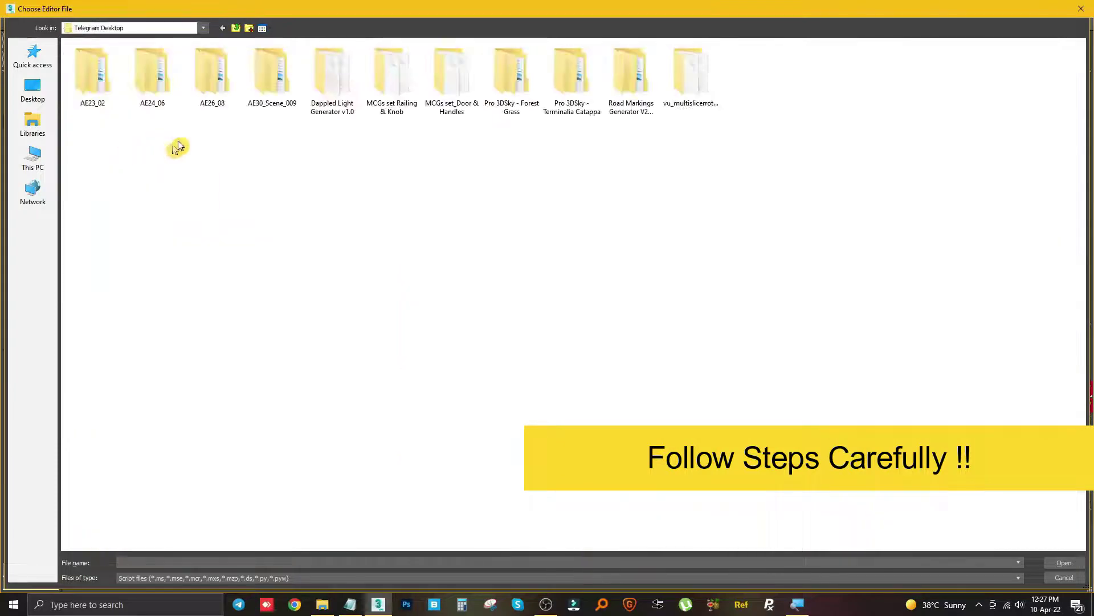
pyautogui.doubleClick(620, 97)
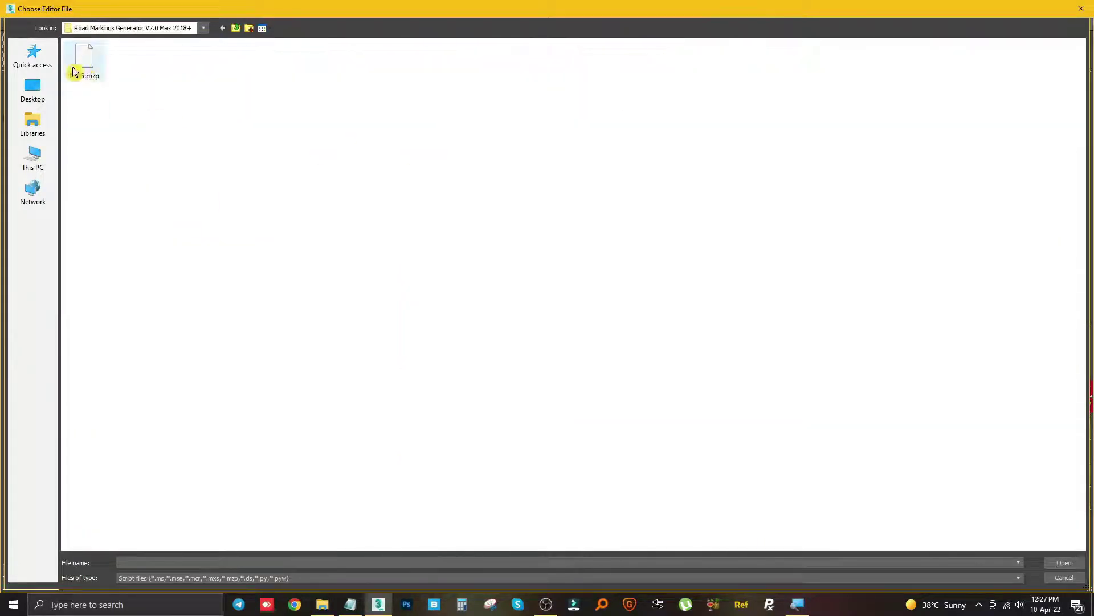
pyautogui.doubleClick(78, 67)
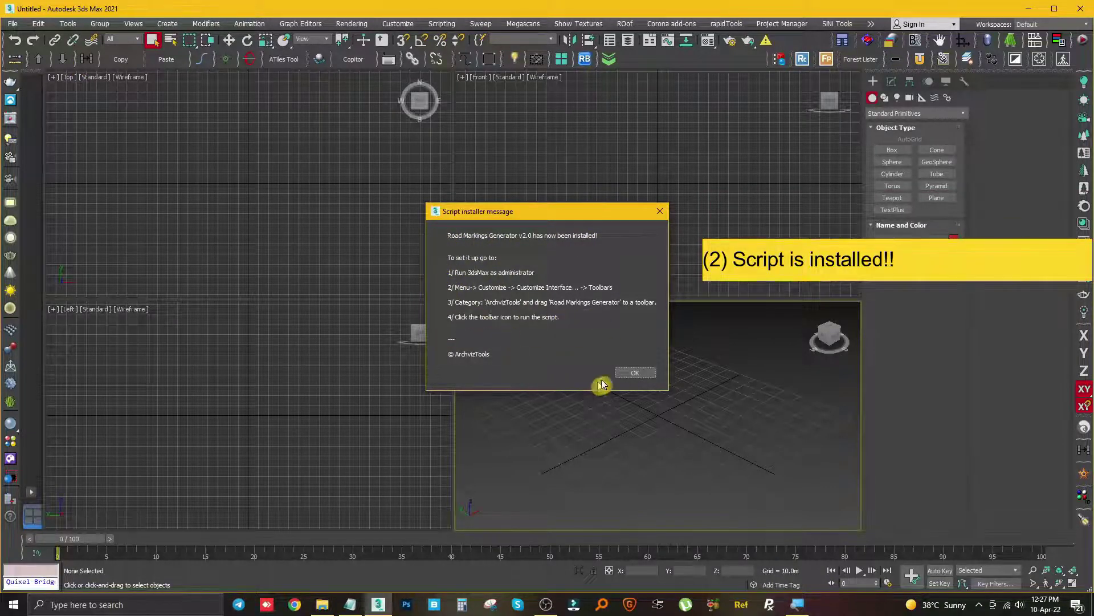
pyautogui.click(637, 373)
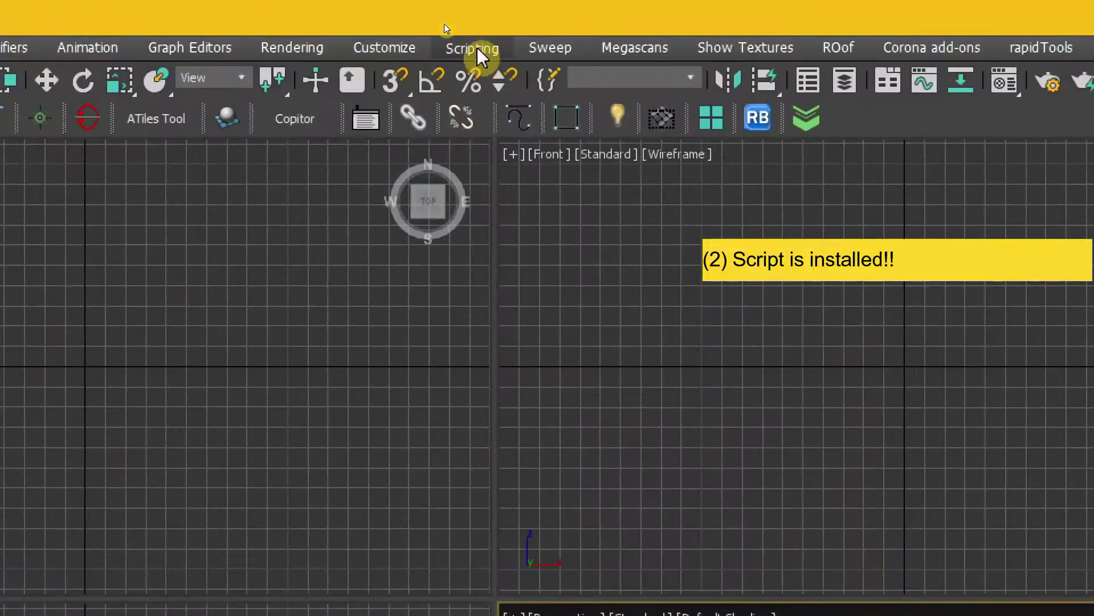
# Run Road Markings Generator_macro from C:\Program Files\Autodesk\3ds Max 2021\scripts\Road Markings Generator.
pyautogui.click(477, 48)
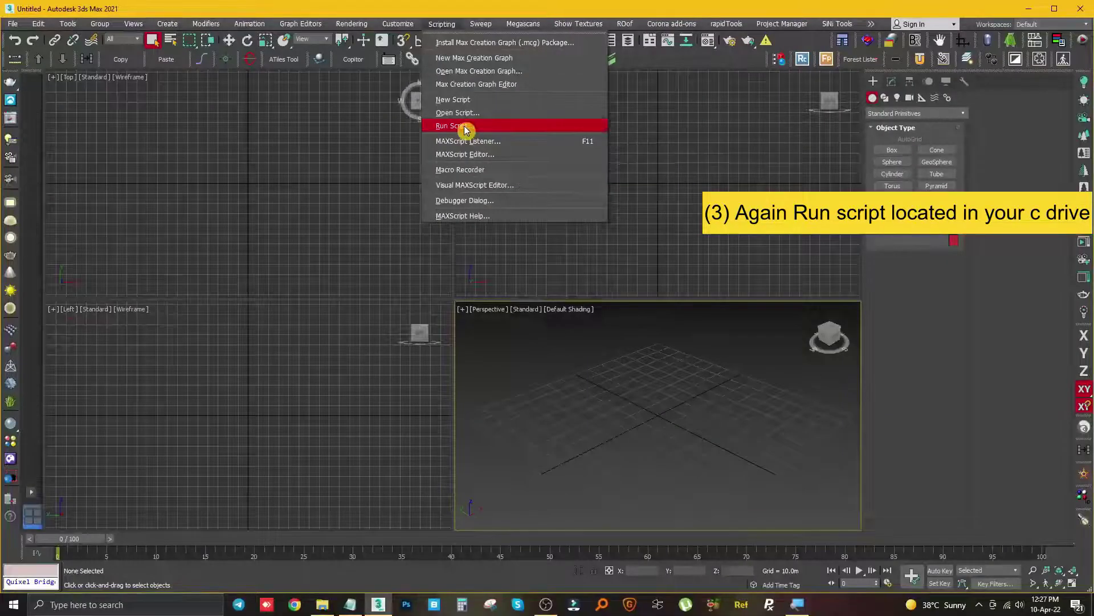
pyautogui.click(465, 127)
pyautogui.click(135, 29)
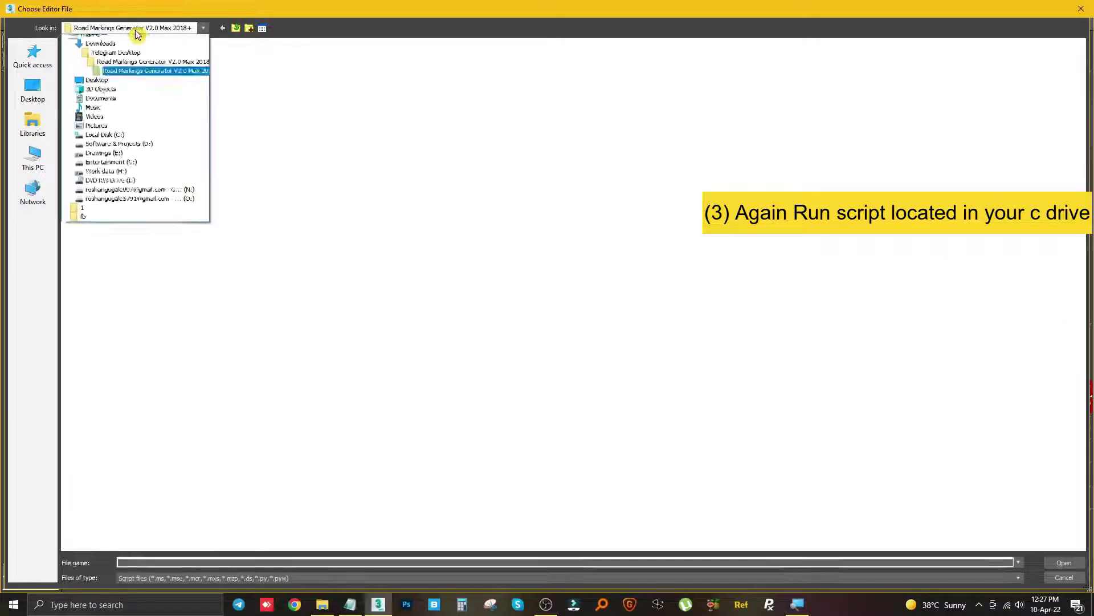
pyautogui.click(105, 195)
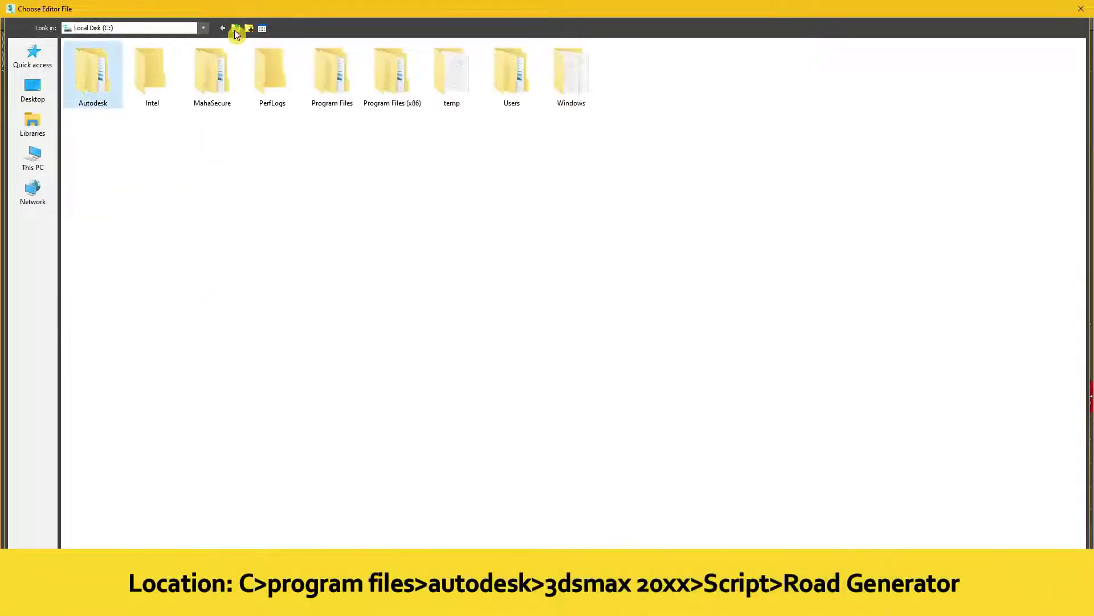
pyautogui.doubleClick(336, 81)
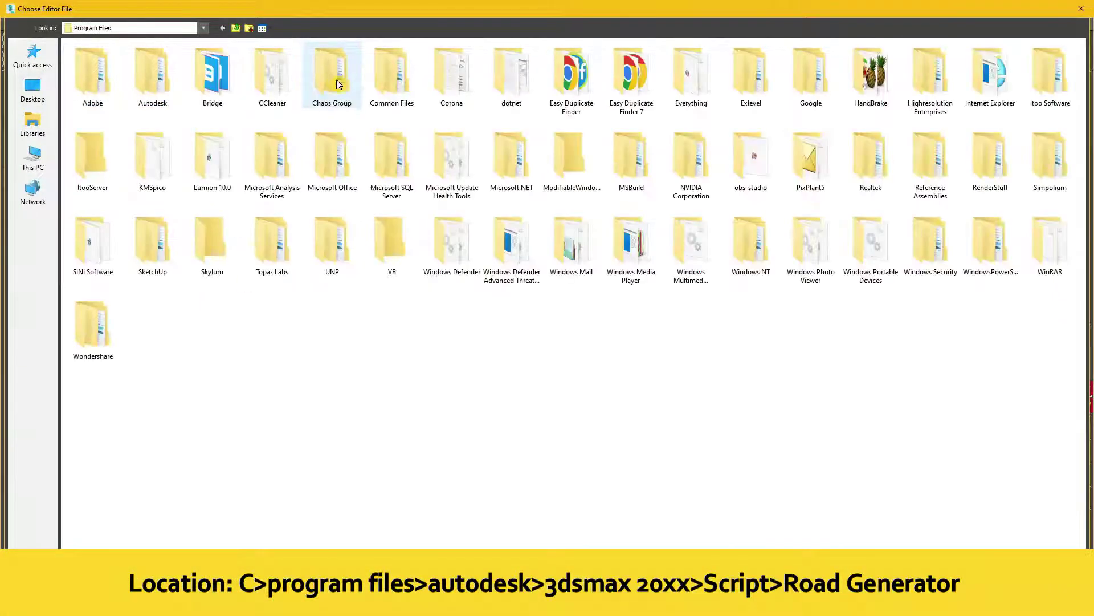
pyautogui.doubleClick(146, 88)
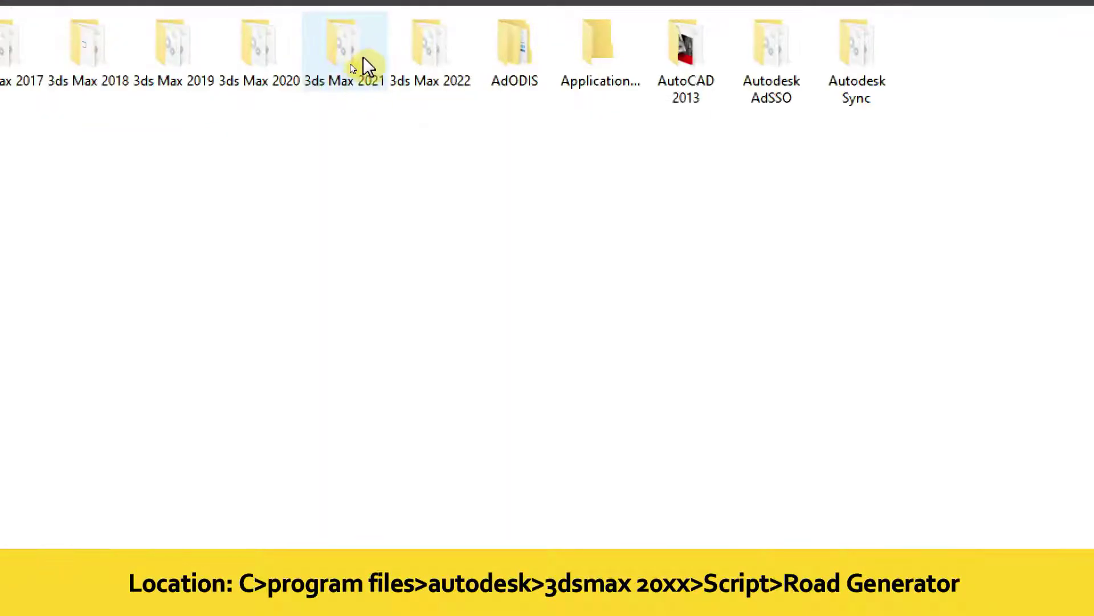
pyautogui.doubleClick(362, 61)
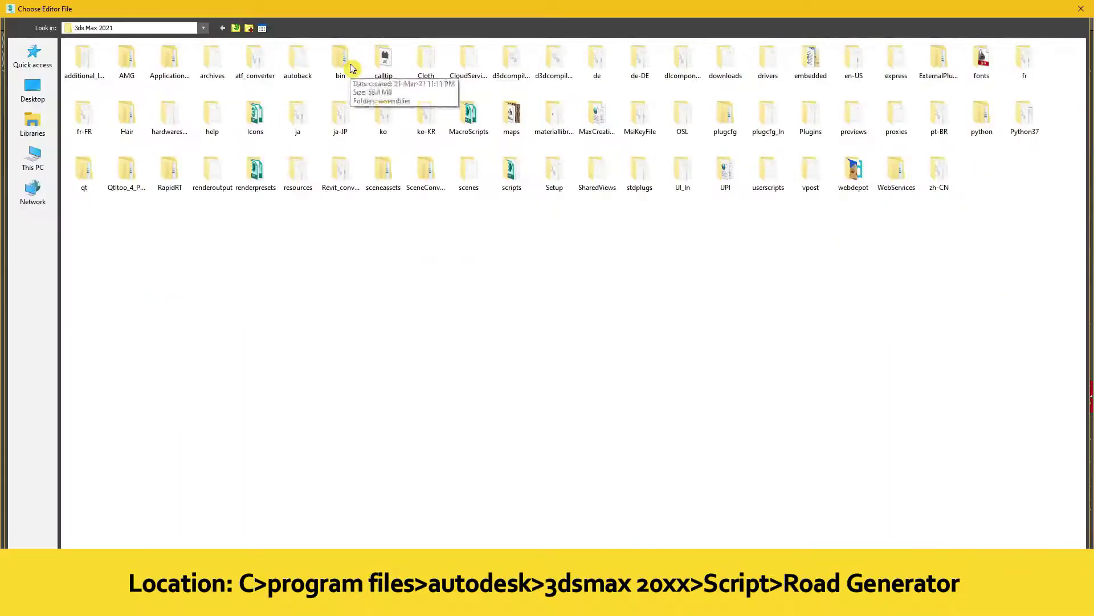
pyautogui.doubleClick(508, 173)
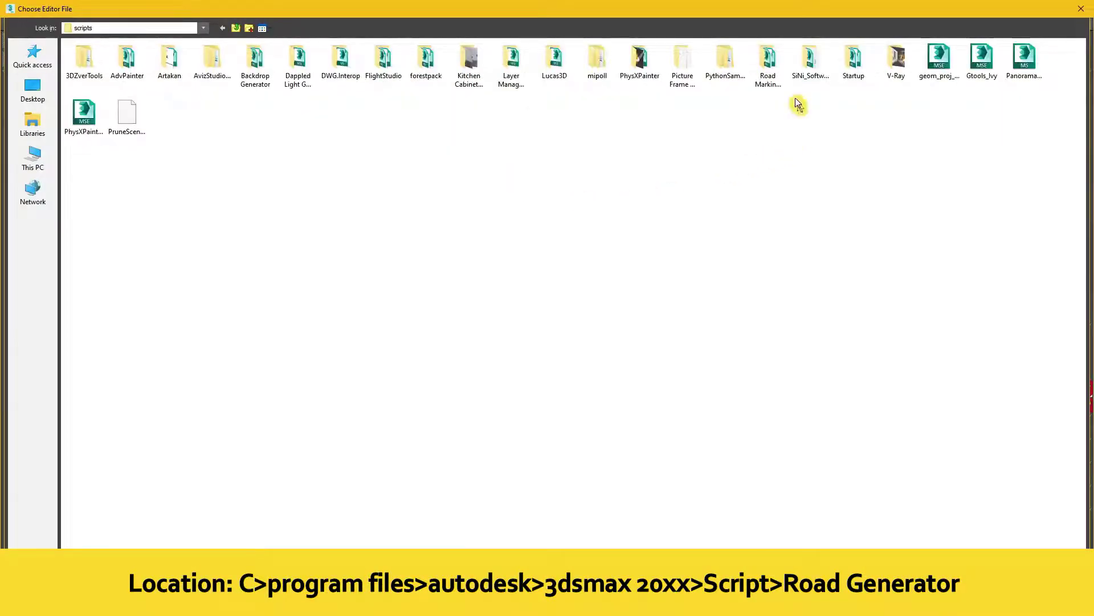
pyautogui.doubleClick(774, 78)
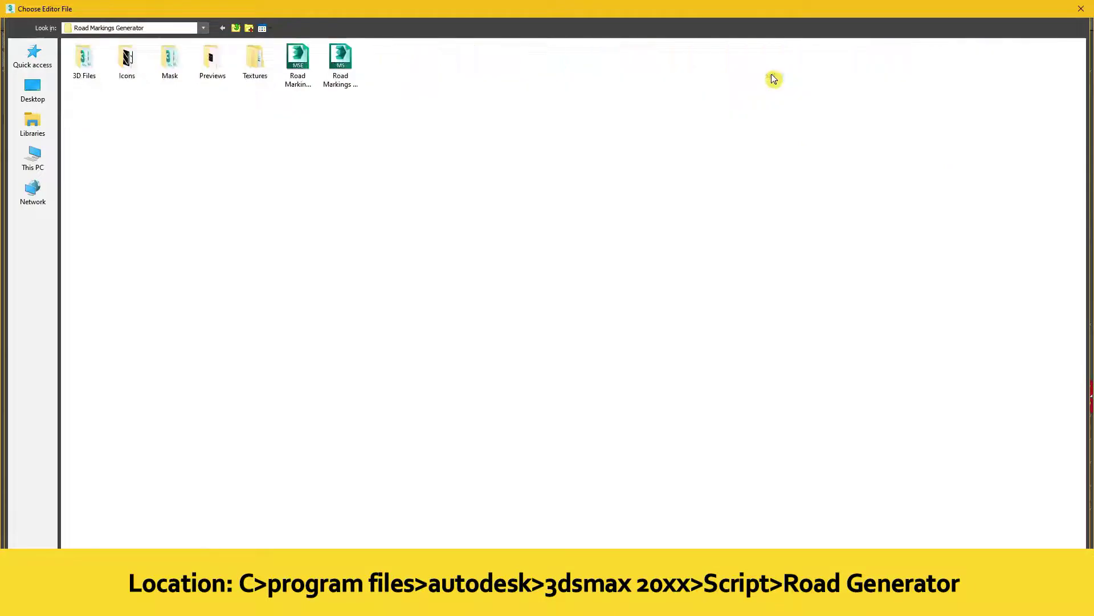
pyautogui.click(262, 28)
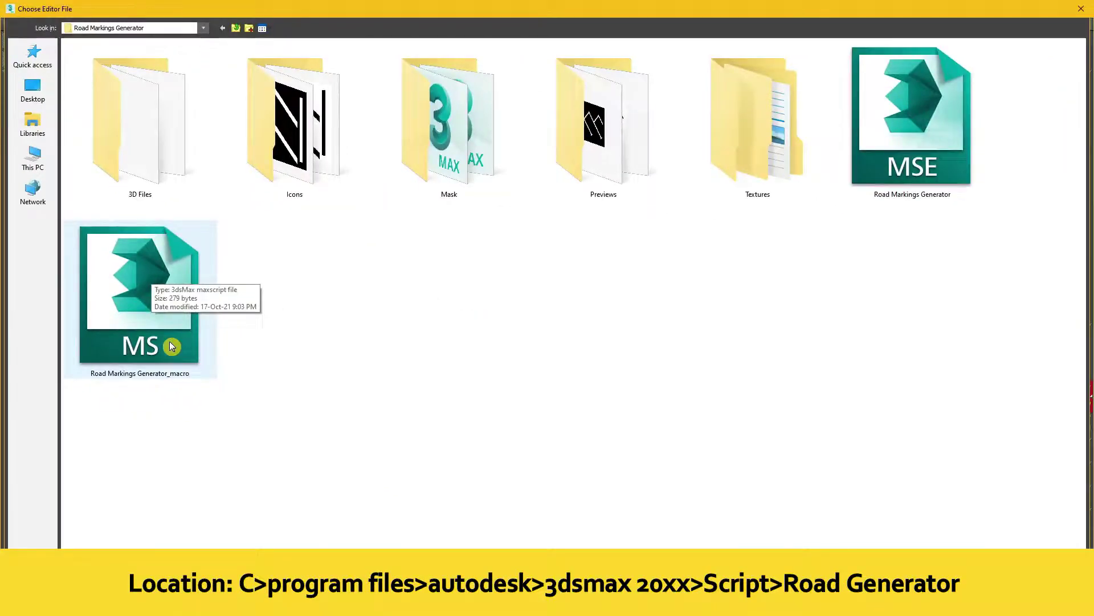
pyautogui.doubleClick(169, 344)
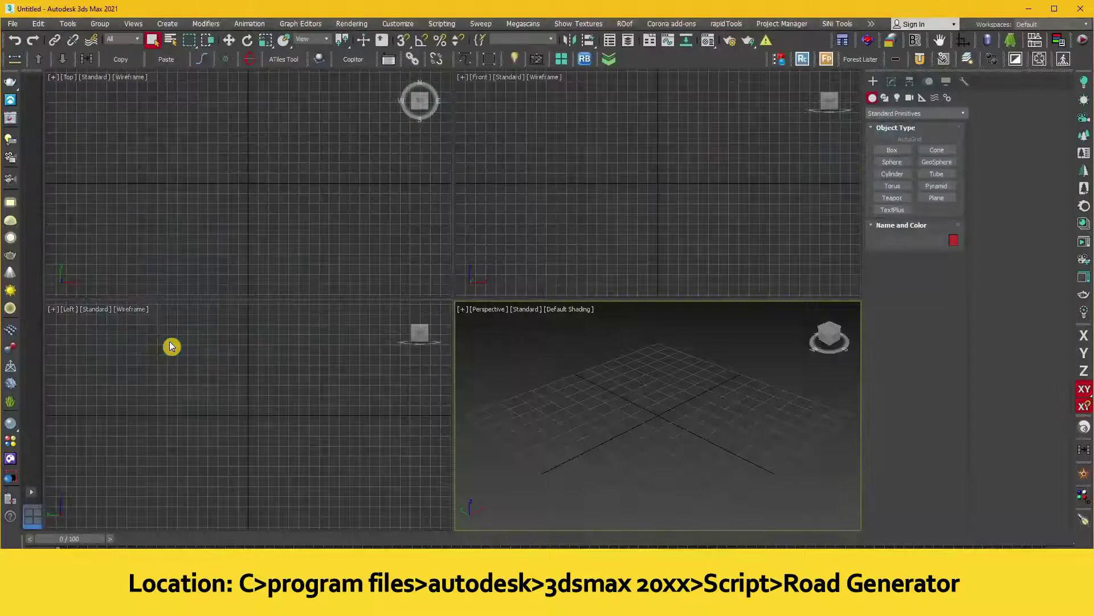
# Create a new toolbar named 'Ropd Ma' in Customize User Interface with the ArchvizTools category listed.
pyautogui.click(410, 25)
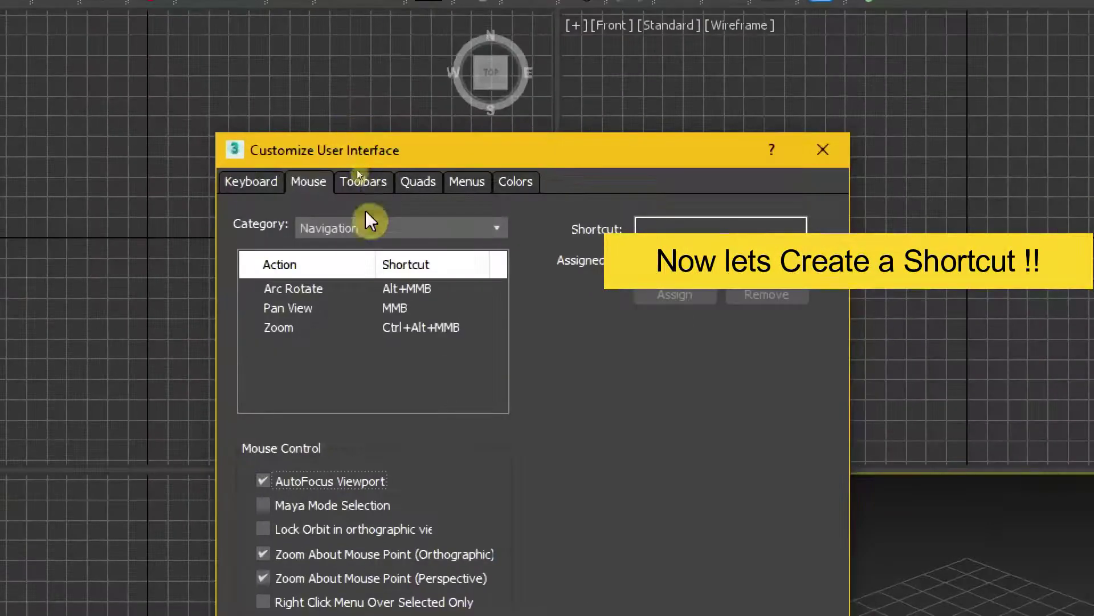
pyautogui.click(360, 183)
pyautogui.click(331, 257)
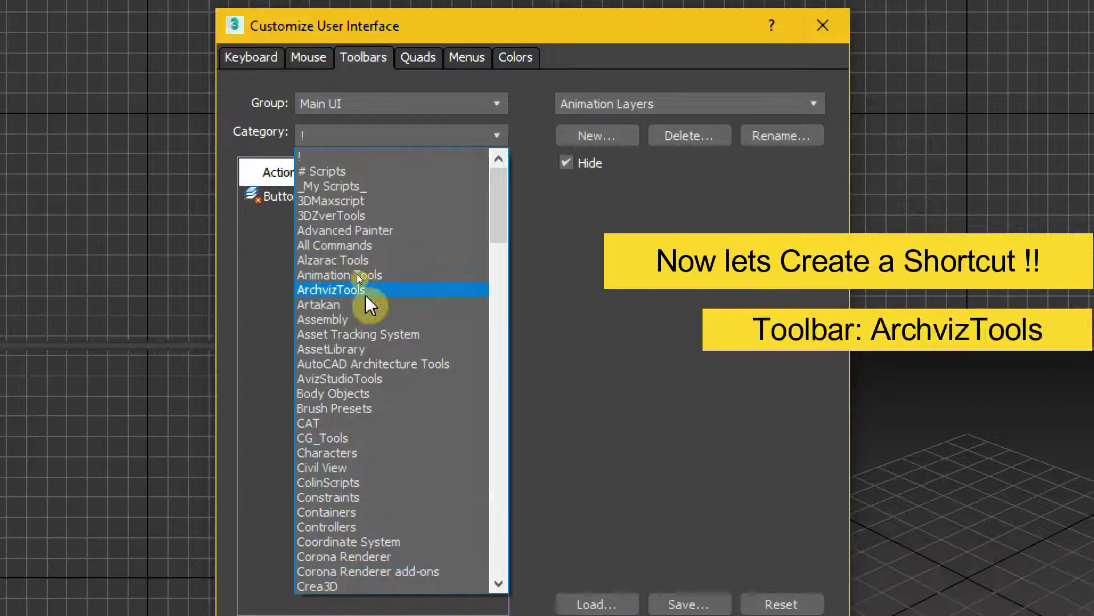
pyautogui.click(357, 289)
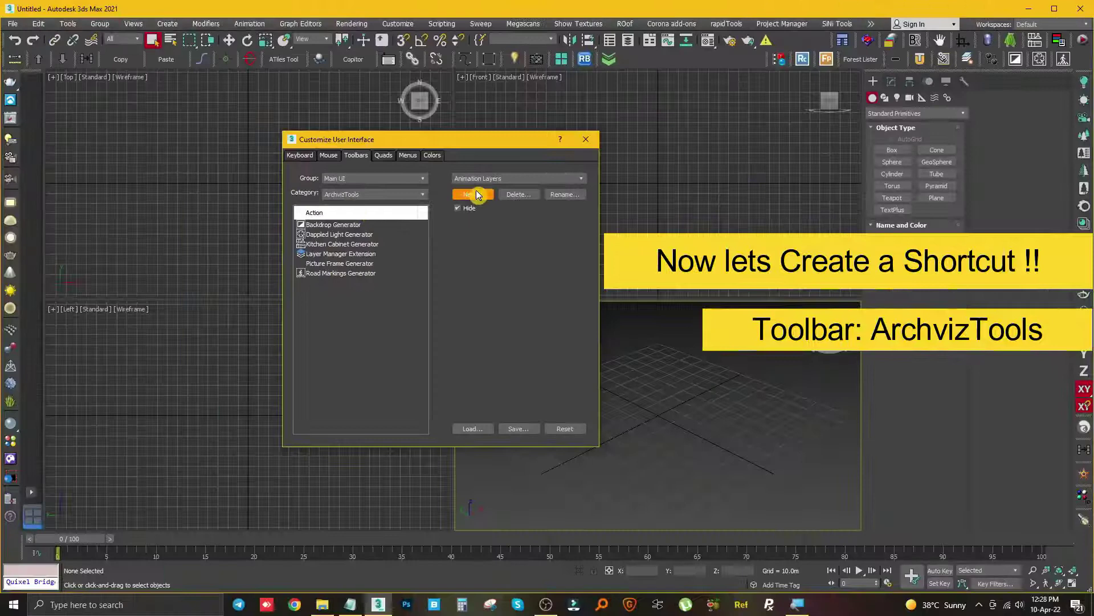
pyautogui.click(476, 193)
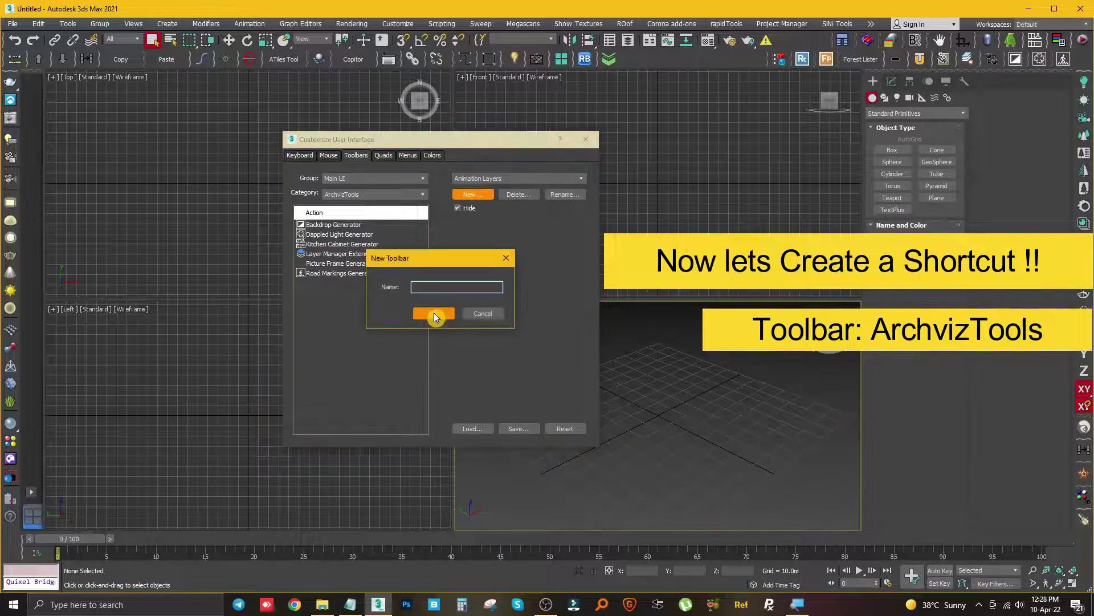
pyautogui.write('Rop')
pyautogui.write('d Mark')
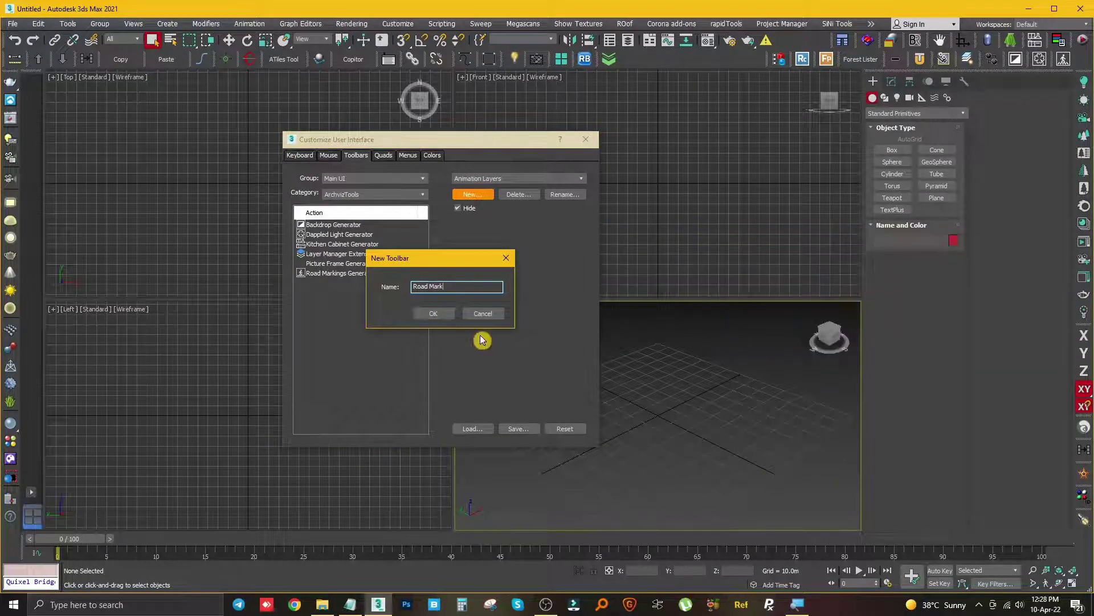
pyautogui.press('Return')
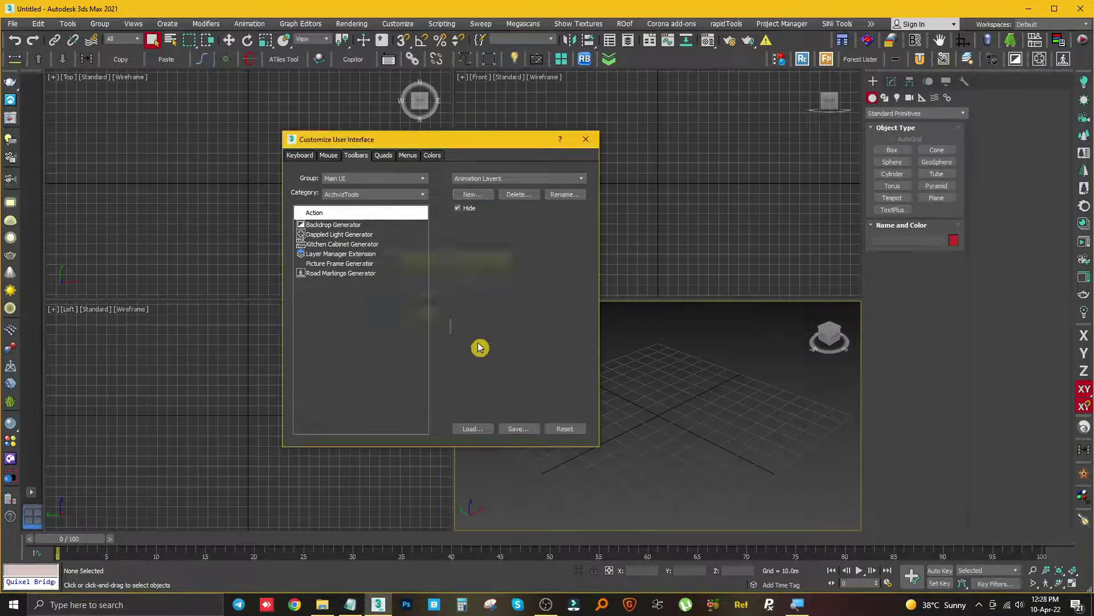
# Put the Road Markings Generator action on the new toolbar and dock it into the main toolbar.
pyautogui.click(452, 317)
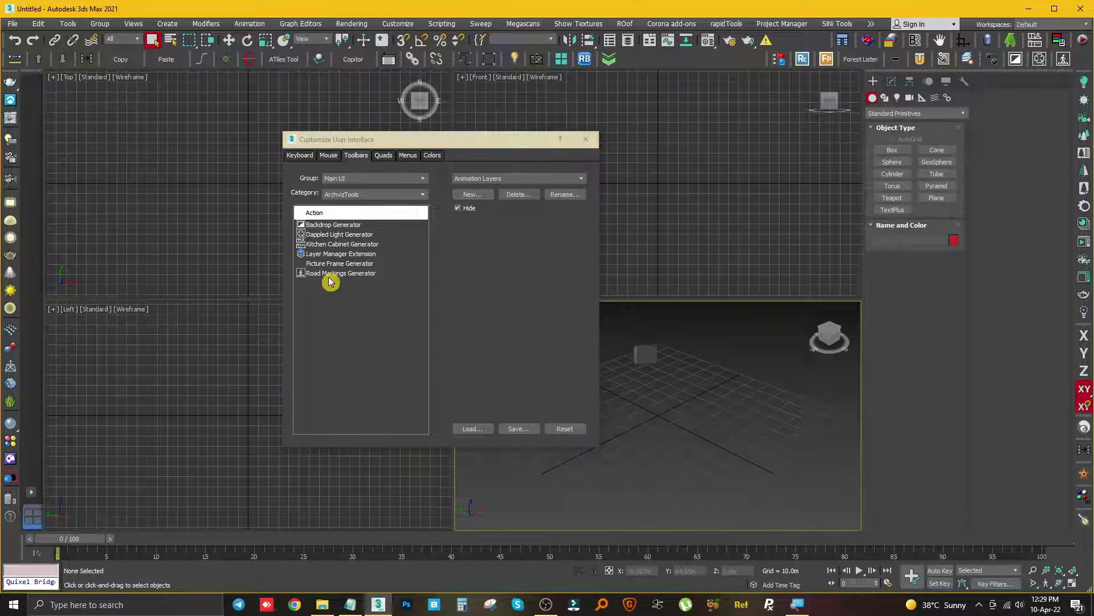
pyautogui.moveTo(330, 275); pyautogui.dragTo(611, 365)
pyautogui.click(589, 146)
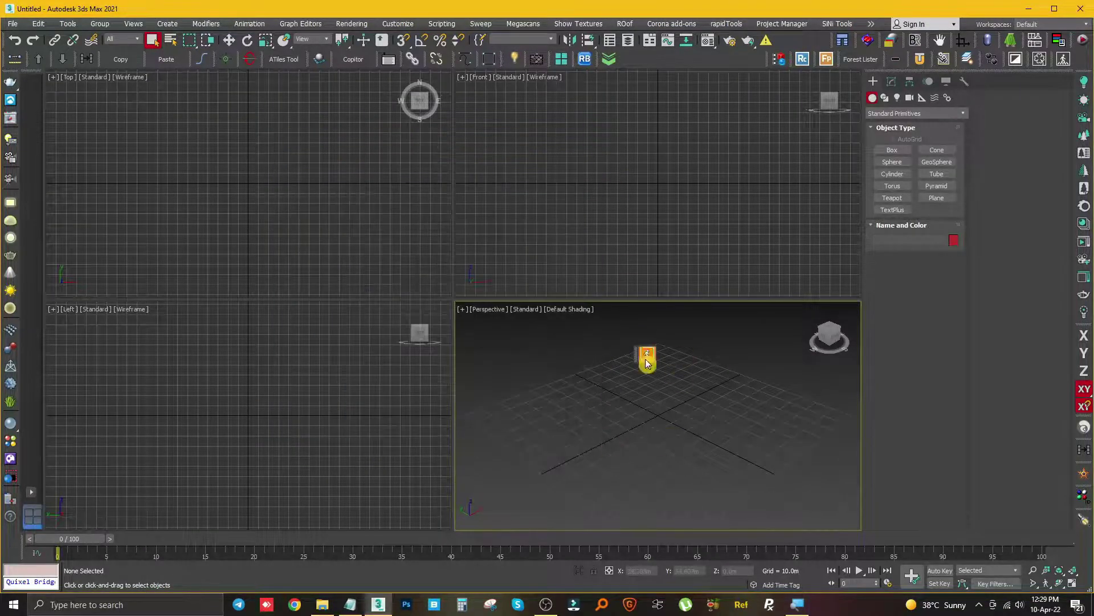
pyautogui.moveTo(465, 336); pyautogui.dragTo(633, 59)
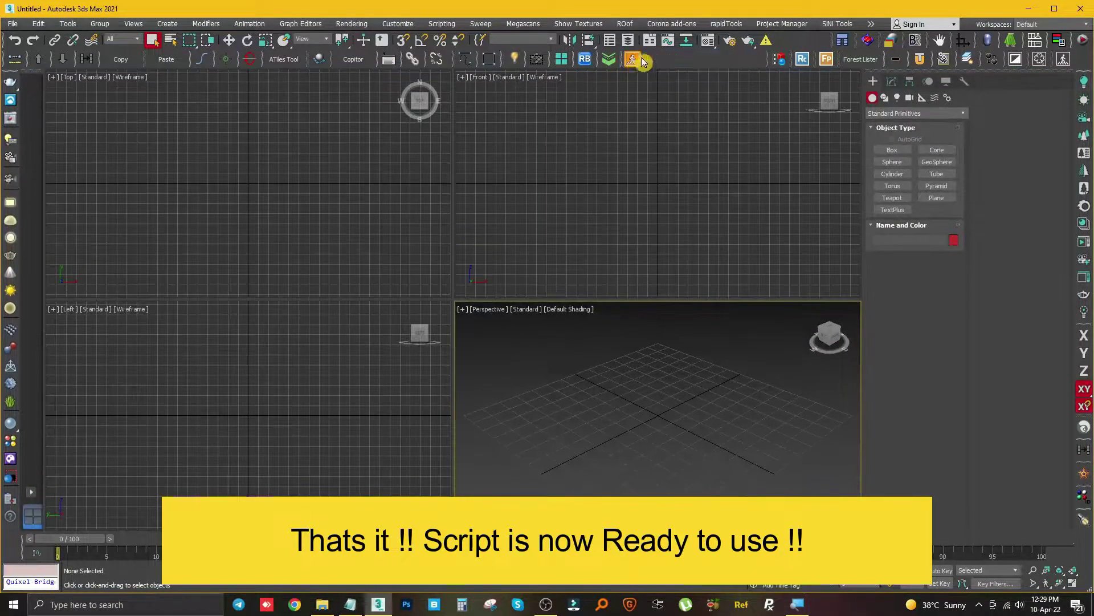
# Launch Road Markings Generator and set both the system unit and the generator to Centimeters.
pyautogui.click(632, 60)
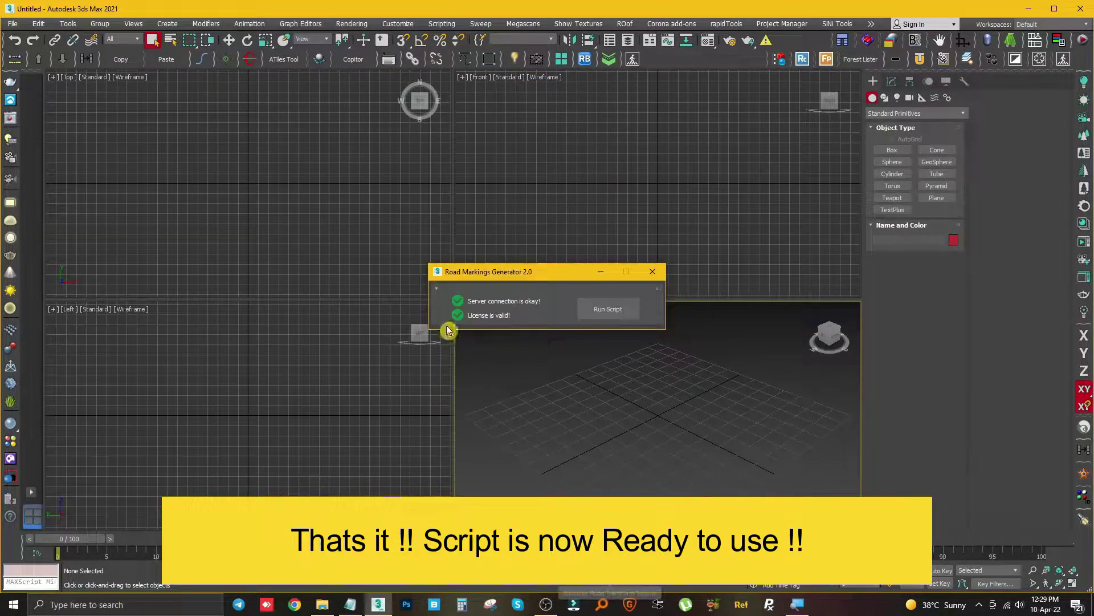
pyautogui.click(591, 314)
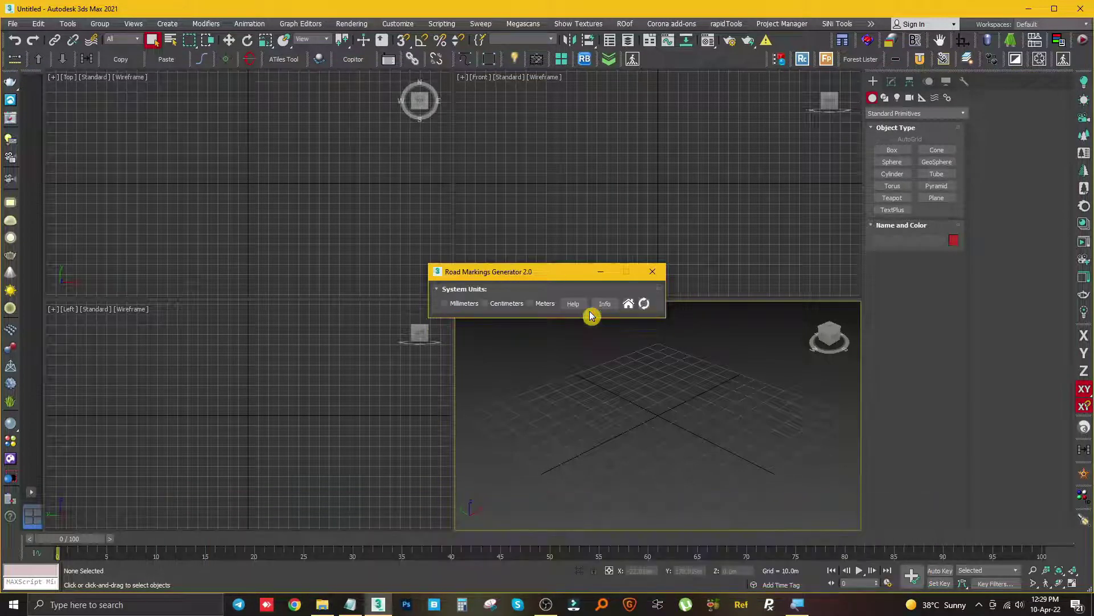
pyautogui.click(547, 211)
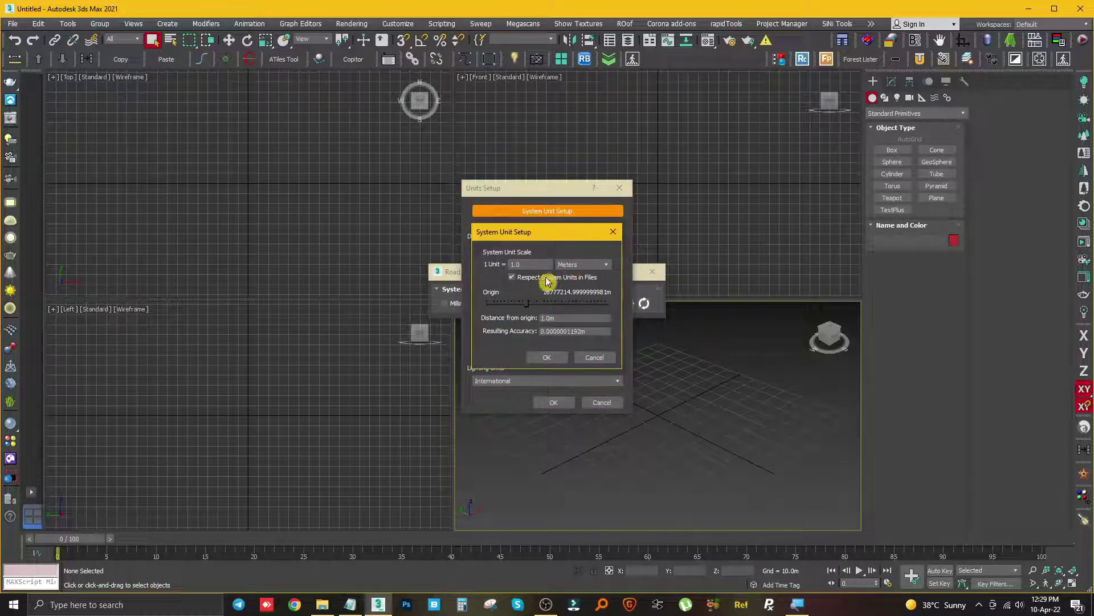
pyautogui.click(583, 264)
pyautogui.click(557, 302)
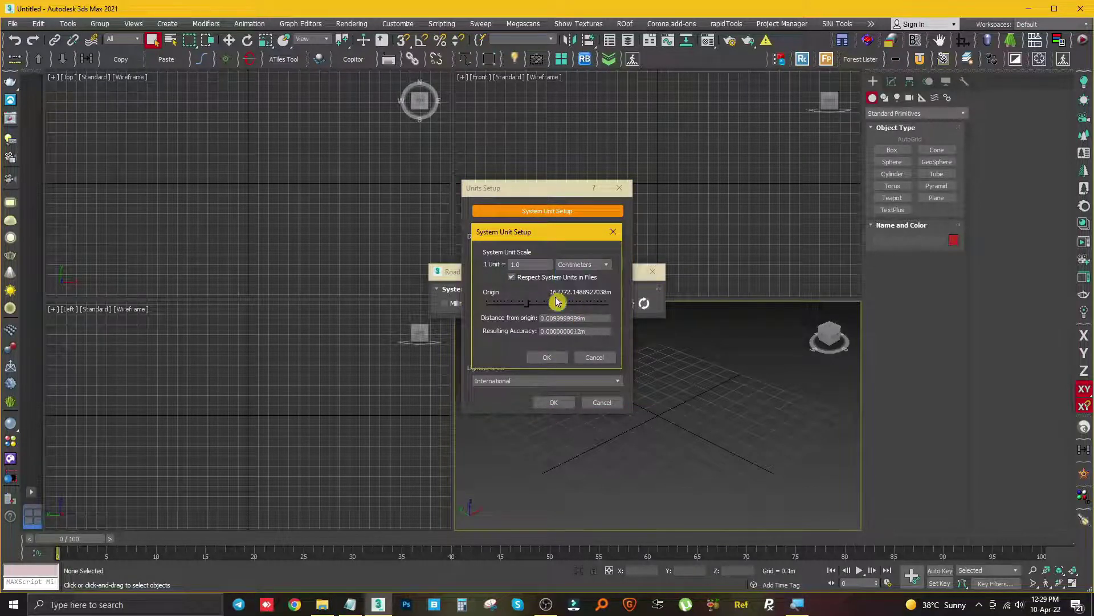
pyautogui.click(551, 365)
pyautogui.click(553, 402)
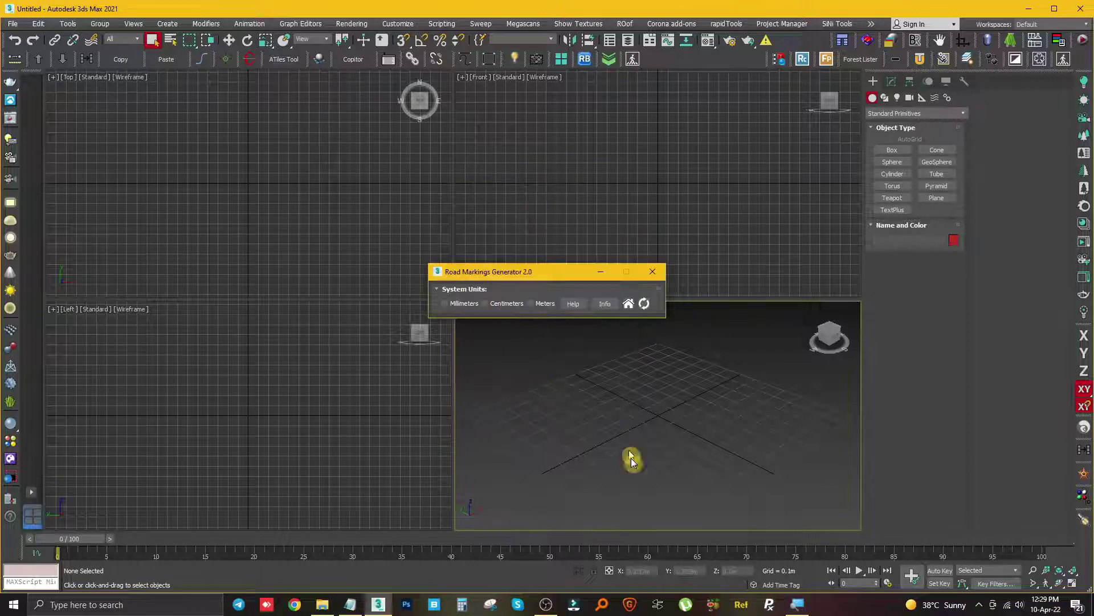
pyautogui.click(485, 303)
# Maximize the Perspective view and draw Plane001 as the ground plane.
pyautogui.moveTo(560, 373); pyautogui.dragTo(561, 438)
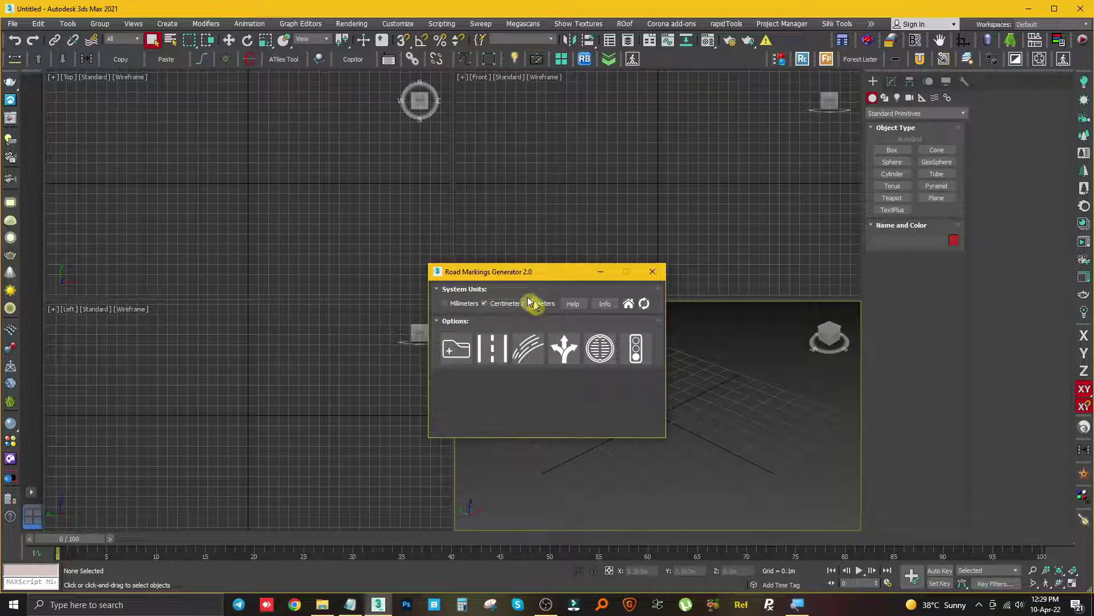
pyautogui.moveTo(502, 271); pyautogui.dragTo(268, 164)
pyautogui.click(1061, 587)
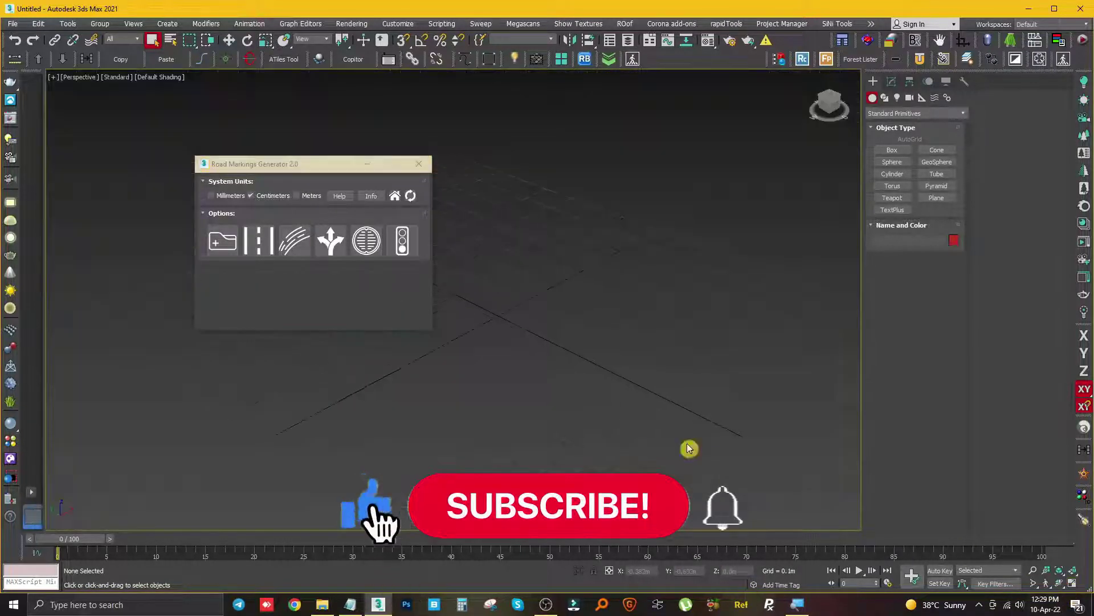
pyautogui.click(219, 245)
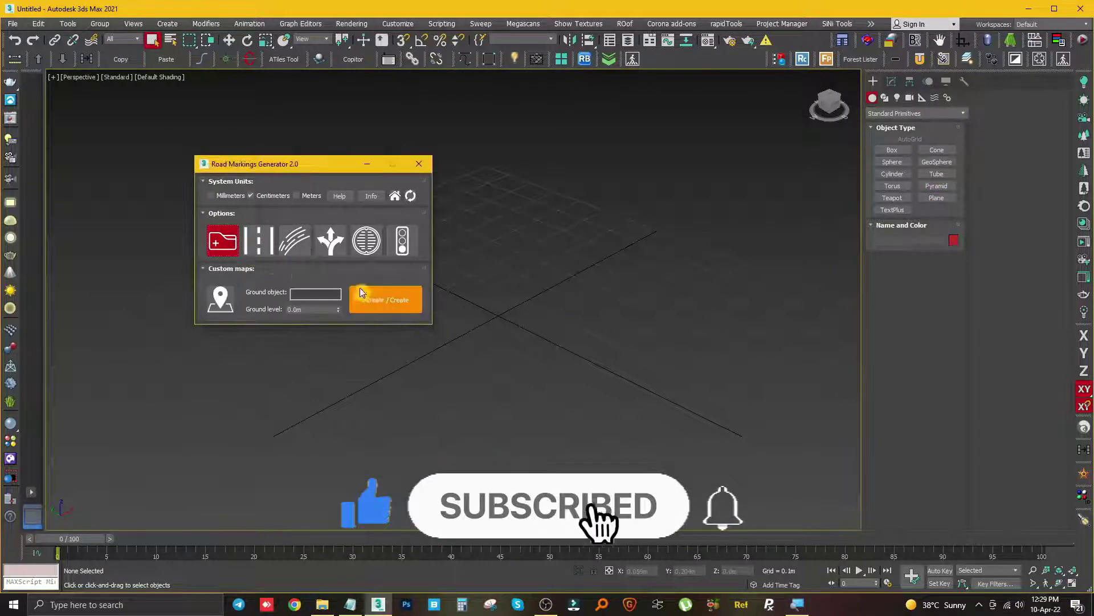
pyautogui.click(385, 300)
pyautogui.moveTo(281, 165); pyautogui.dragTo(29, 78)
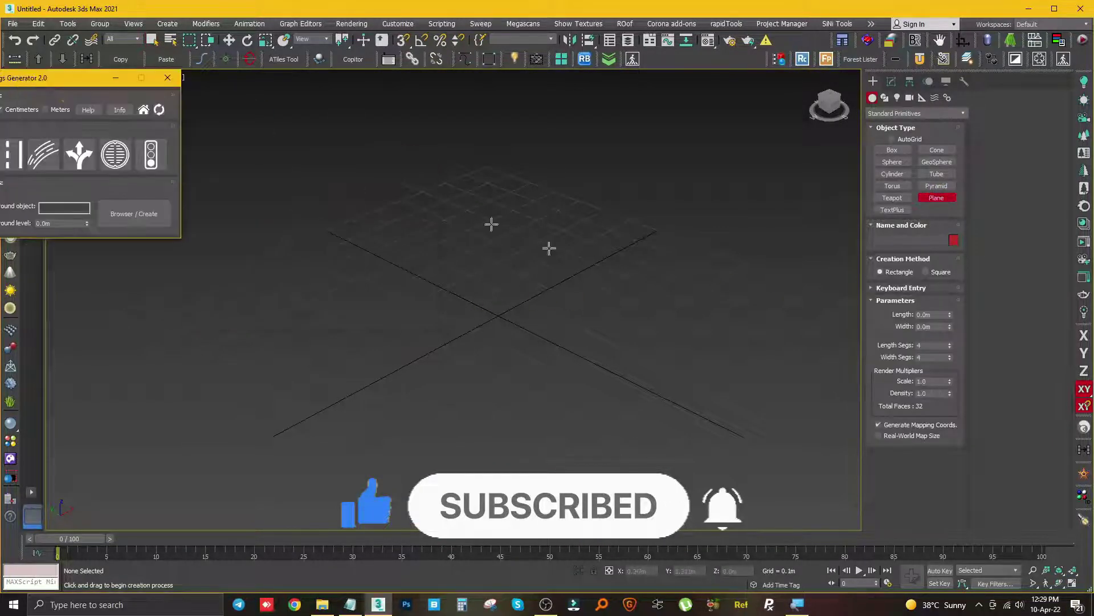
pyautogui.moveTo(312, 344)
pyautogui.mouseDown()
pyautogui.moveTo(850, 340)
pyautogui.moveTo(849, 317)
pyautogui.mouseUp()
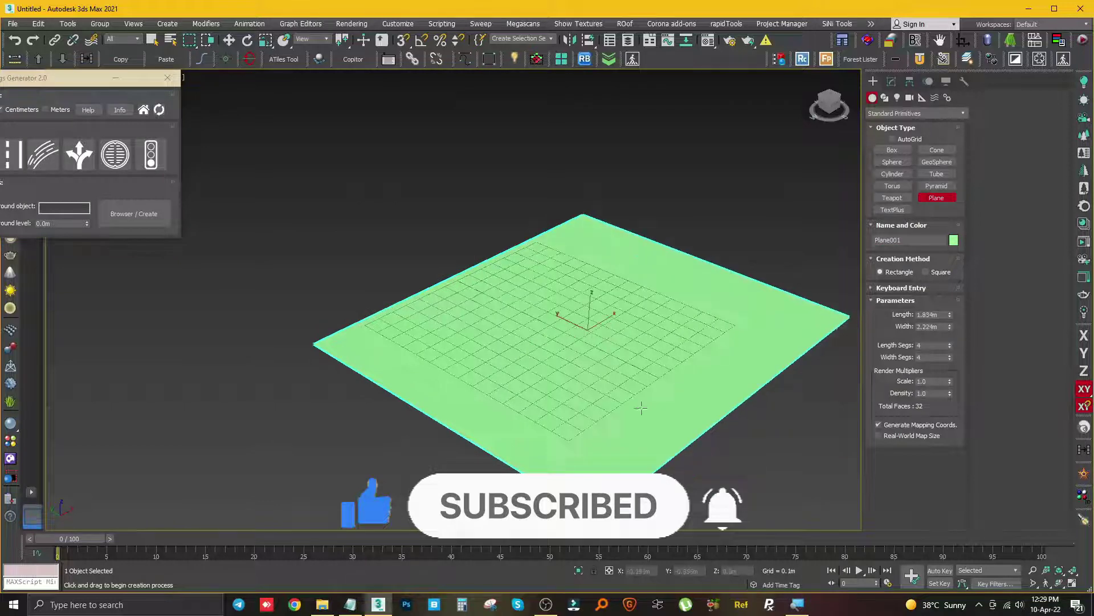
pyautogui.moveTo(456, 365); pyautogui.dragTo(513, 365, button='middle')
pyautogui.moveTo(86, 78); pyautogui.dragTo(296, 86)
pyautogui.moveTo(435, 435)
pyautogui.mouseDown(button='middle')
pyautogui.moveTo(456, 394)
pyautogui.moveTo(384, 406)
pyautogui.mouseUp(button='middle')
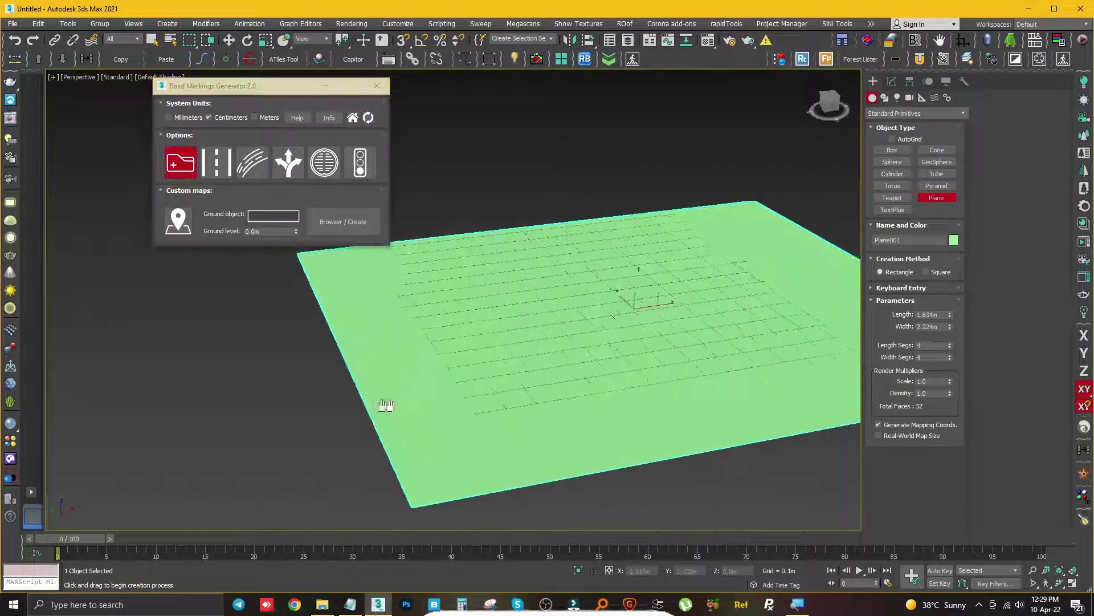
# Place several manhole covers in different designs on and around Plane001.
pyautogui.click(217, 163)
pyautogui.click(318, 165)
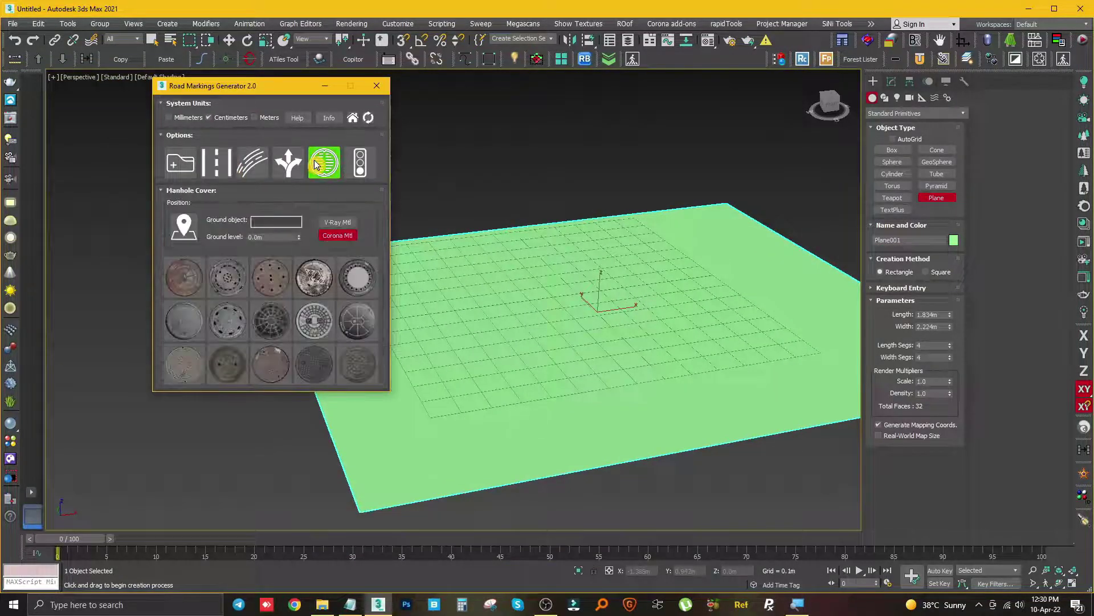
pyautogui.click(184, 227)
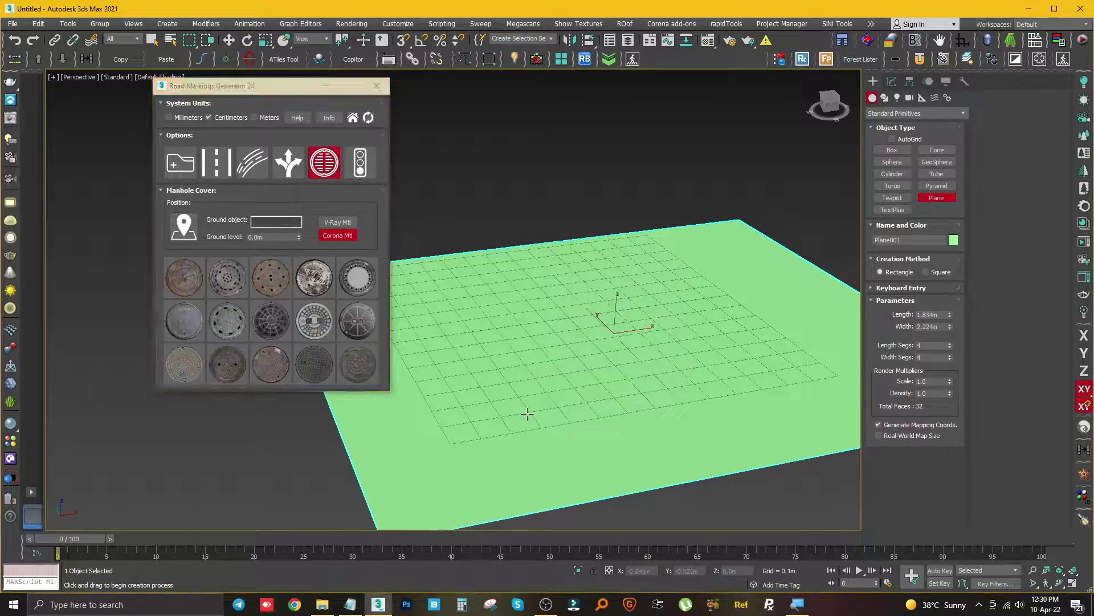
pyautogui.click(186, 287)
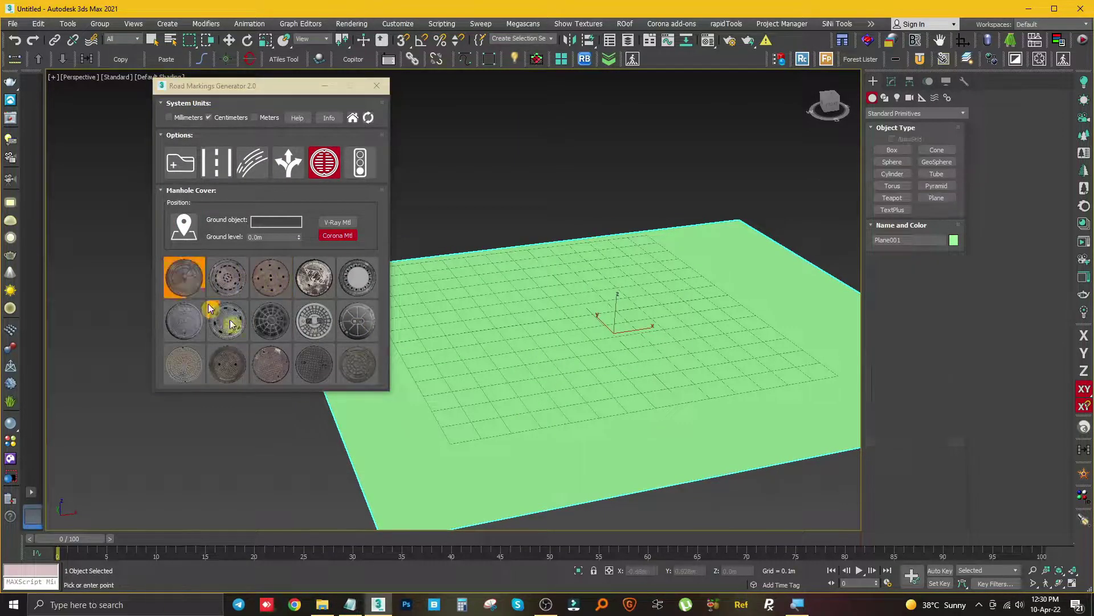
pyautogui.click(415, 492)
pyautogui.click(183, 278)
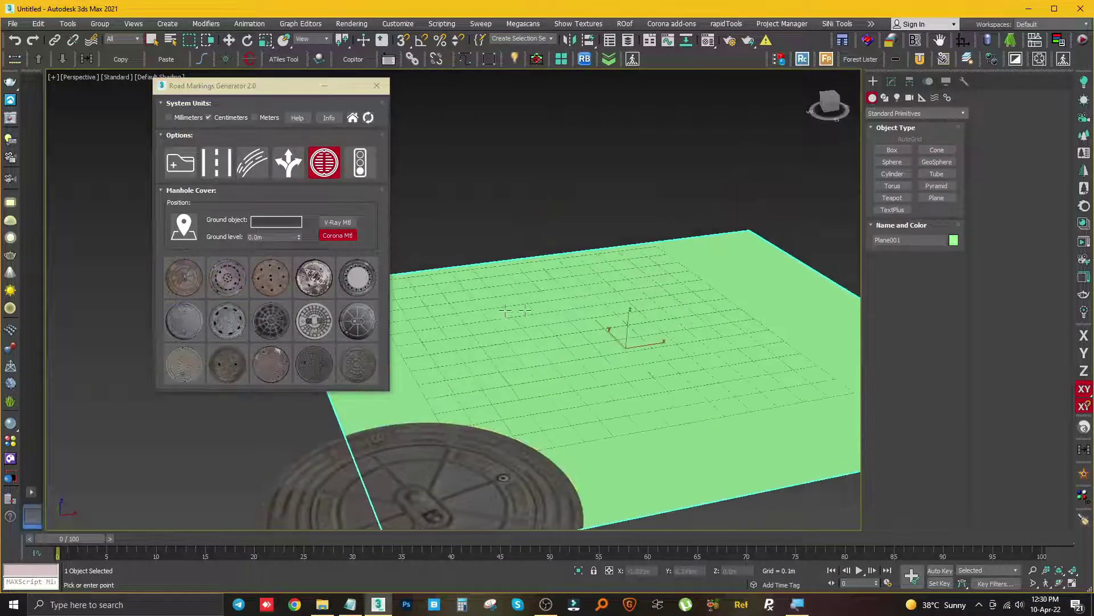
pyautogui.click(553, 314)
pyautogui.click(271, 277)
pyautogui.click(684, 411)
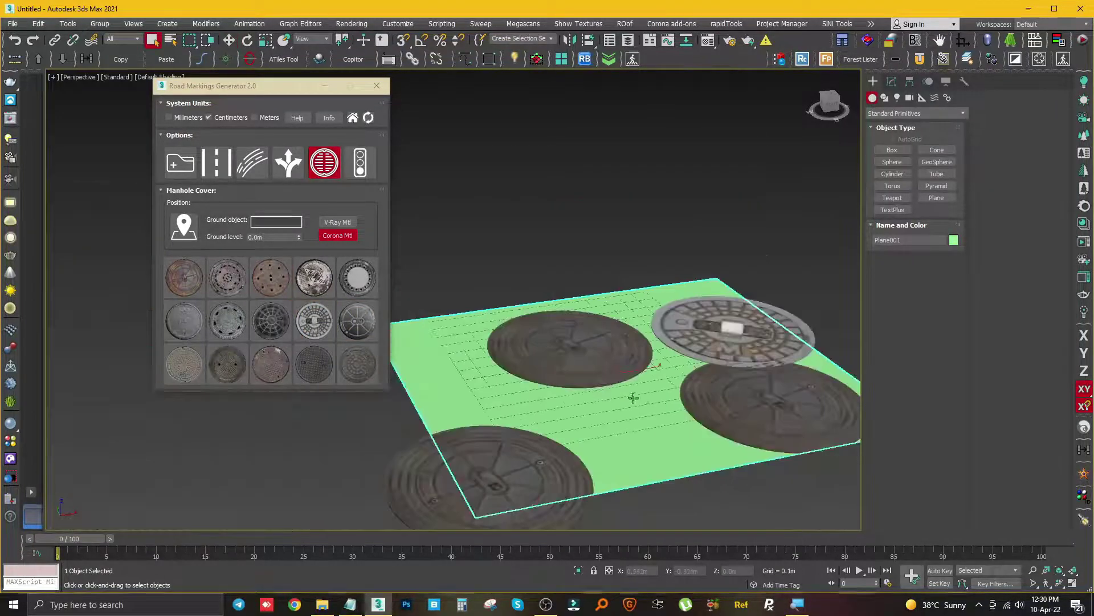
pyautogui.click(314, 364)
pyautogui.click(521, 461)
pyautogui.scroll(-3, 520, 462)
pyautogui.moveTo(480, 432); pyautogui.dragTo(497, 498, button='middle')
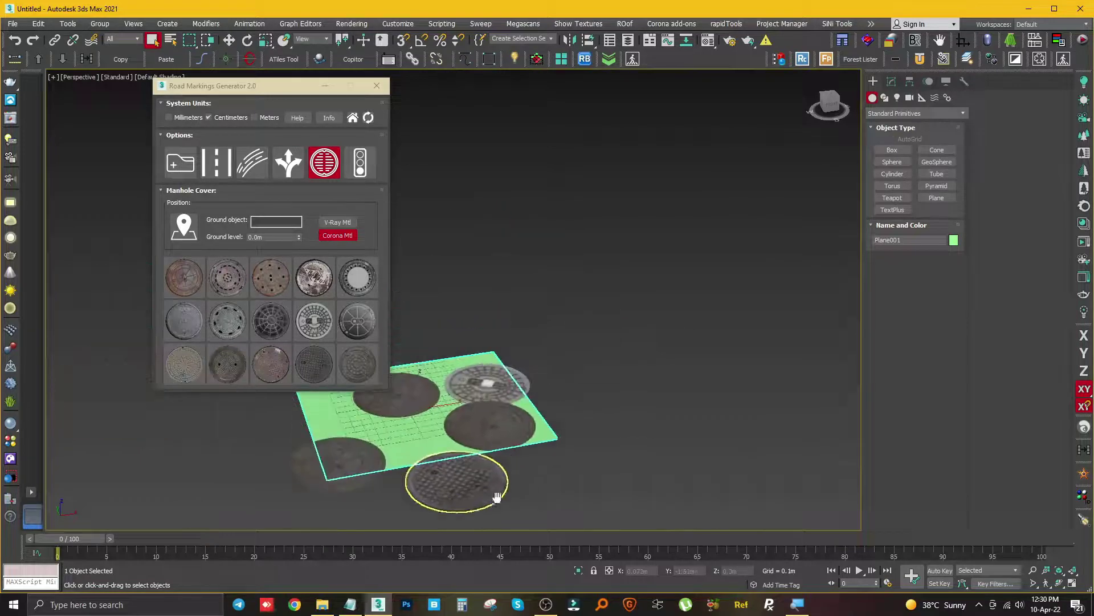
pyautogui.click(359, 163)
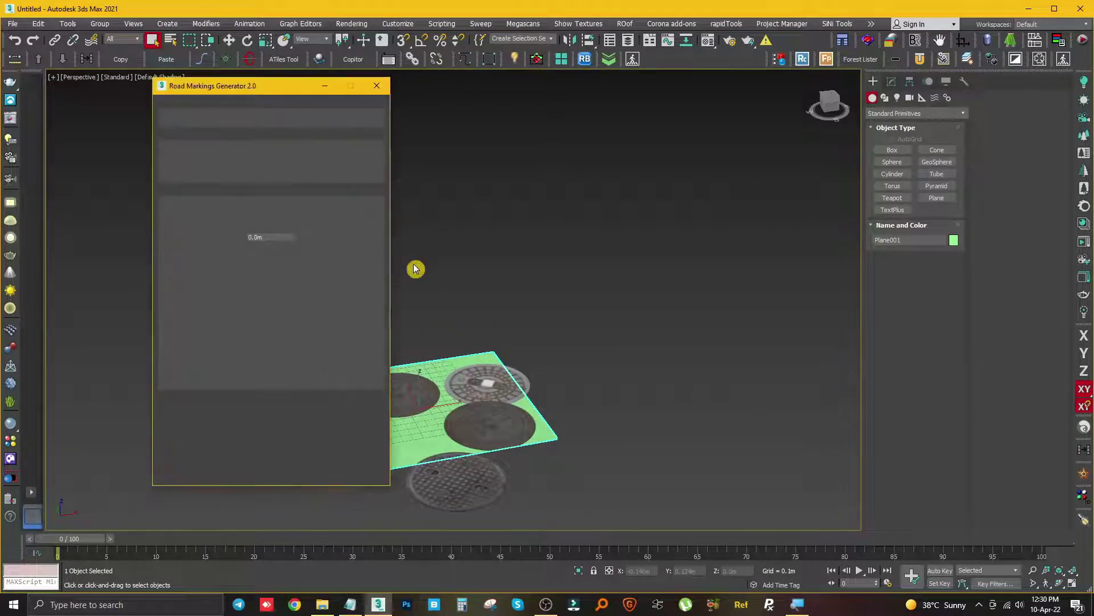
# Add two traffic-light poles beside the manhole covers.
pyautogui.moveTo(503, 409); pyautogui.dragTo(797, 347, button='middle')
pyautogui.scroll(-1, 246, 402)
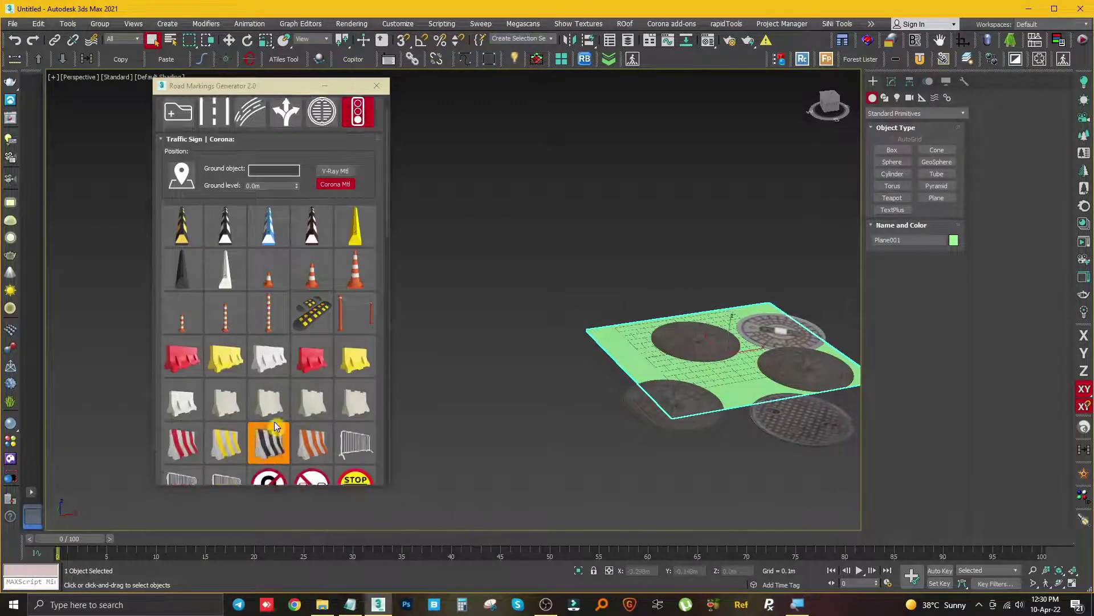
pyautogui.scroll(-5, 257, 417)
pyautogui.scroll(-3, 273, 430)
pyautogui.scroll(-3, 274, 430)
pyautogui.scroll(-4, 272, 430)
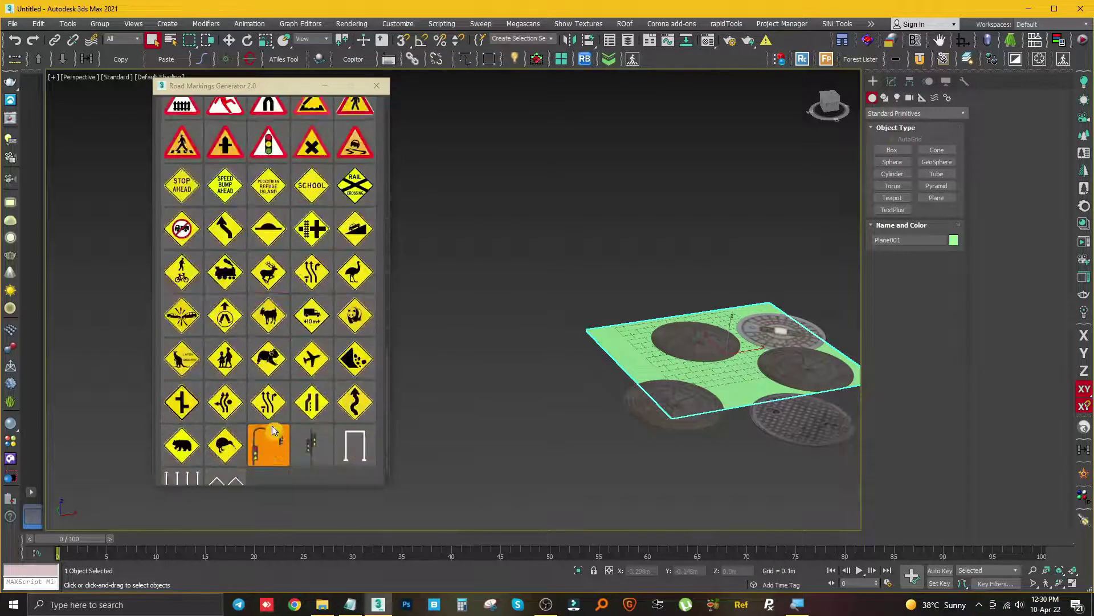
pyautogui.scroll(-1, 272, 429)
pyautogui.click(546, 431)
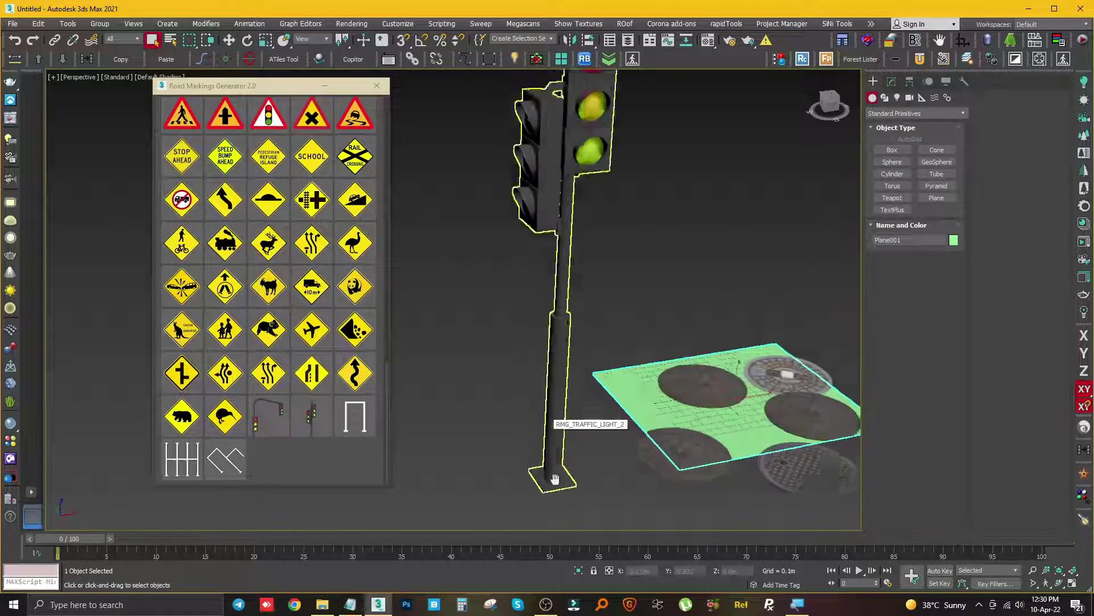
pyautogui.scroll(-5, 570, 473)
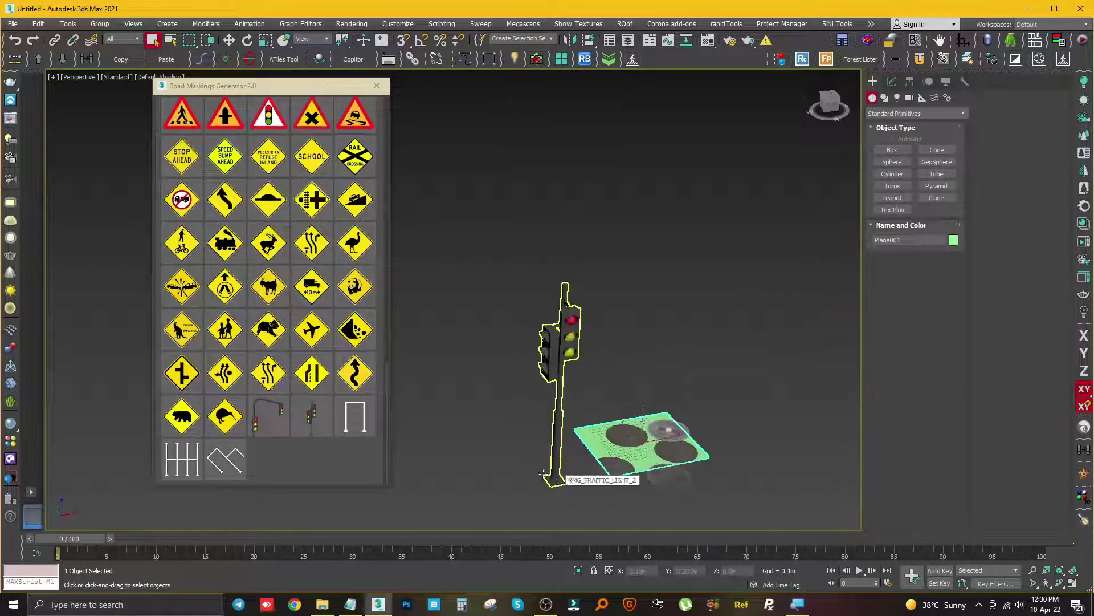
pyautogui.click(501, 464)
pyautogui.keyDown('alt'); pyautogui.moveTo(501, 464); pyautogui.dragTo(405, 437, button='middle'); pyautogui.keyUp('alt')
pyautogui.scroll(4, 310, 388)
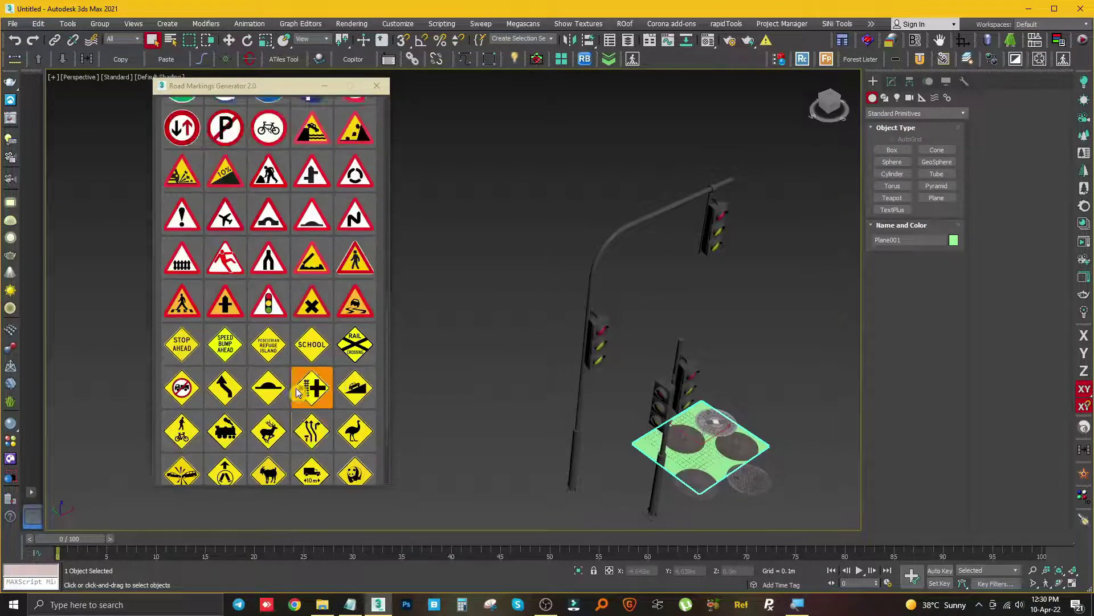
pyautogui.scroll(3, 308, 391)
# Place the blue bicycle sign next to the traffic lights.
pyautogui.click(268, 221)
pyautogui.click(497, 375)
pyautogui.scroll(-2, 510, 461)
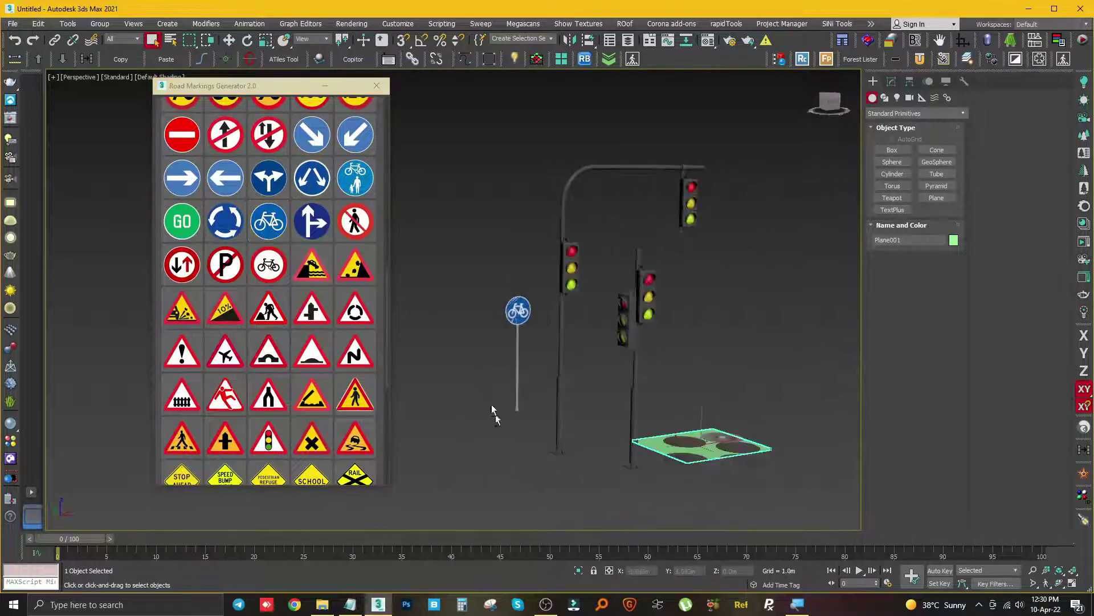
pyautogui.scroll(5, 472, 254)
pyautogui.scroll(-5, 512, 371)
pyautogui.scroll(-3, 621, 416)
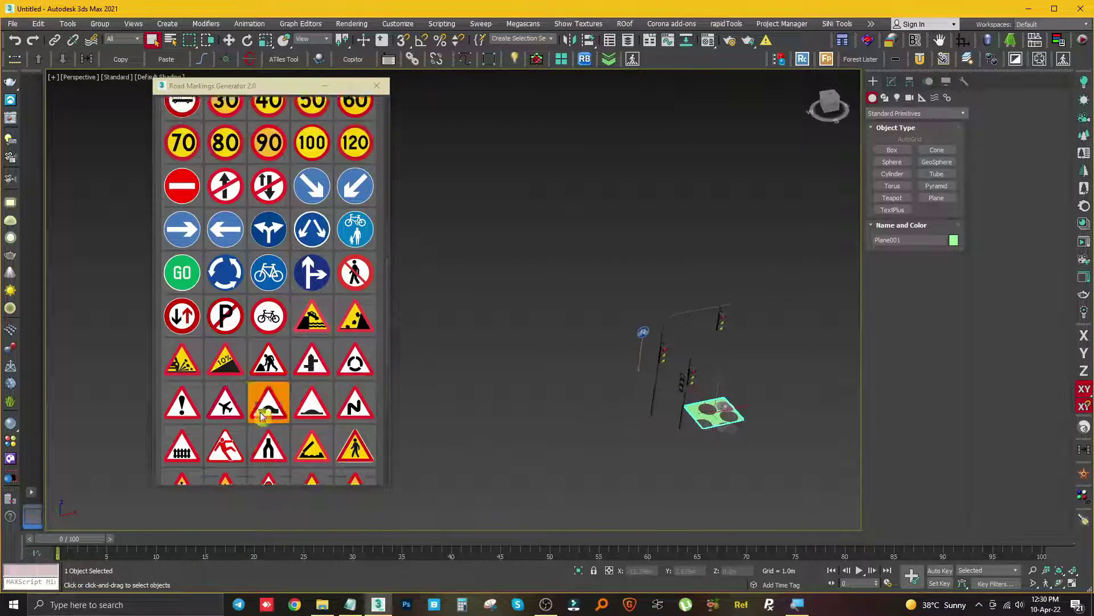
pyautogui.scroll(3, 264, 399)
pyautogui.scroll(2, 238, 260)
pyautogui.scroll(5, 549, 484)
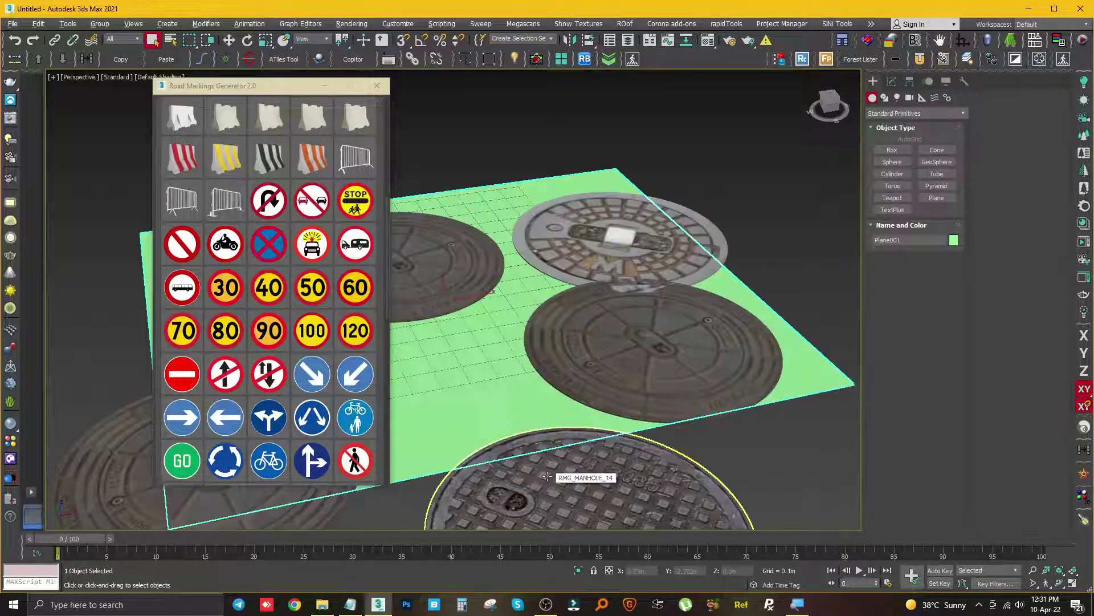
pyautogui.scroll(-5, 564, 445)
# Place a no-motorcycles sign, a concrete barrier and an orange-white striped barrier.
pyautogui.click(552, 450)
pyautogui.scroll(4, 627, 387)
pyautogui.keyDown('alt'); pyautogui.moveTo(687, 354); pyautogui.dragTo(681, 377, button='middle'); pyautogui.keyUp('alt')
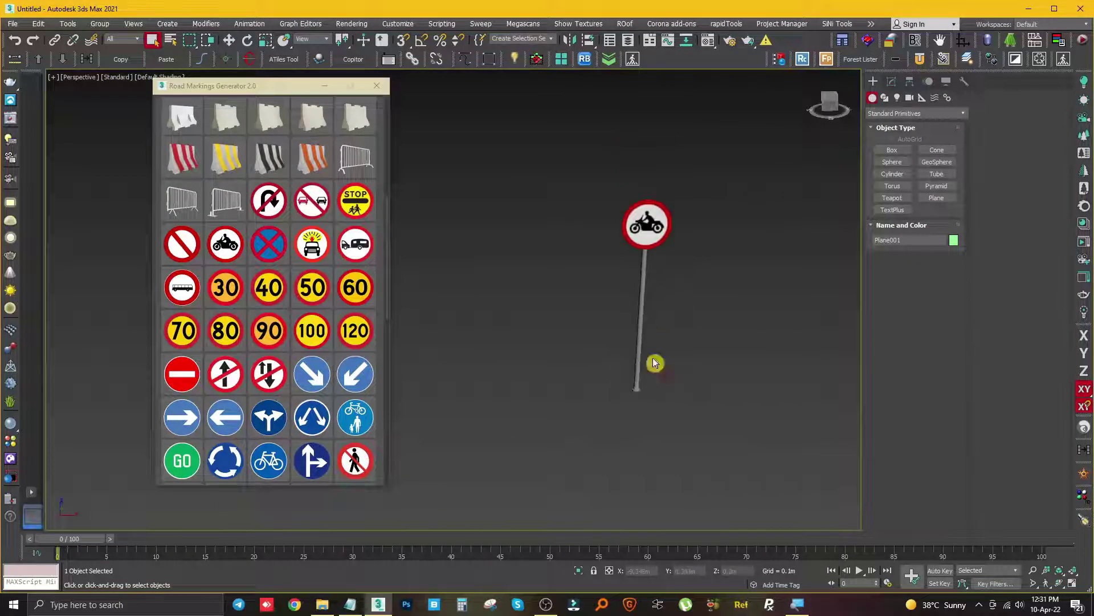
pyautogui.click(312, 116)
pyautogui.click(546, 415)
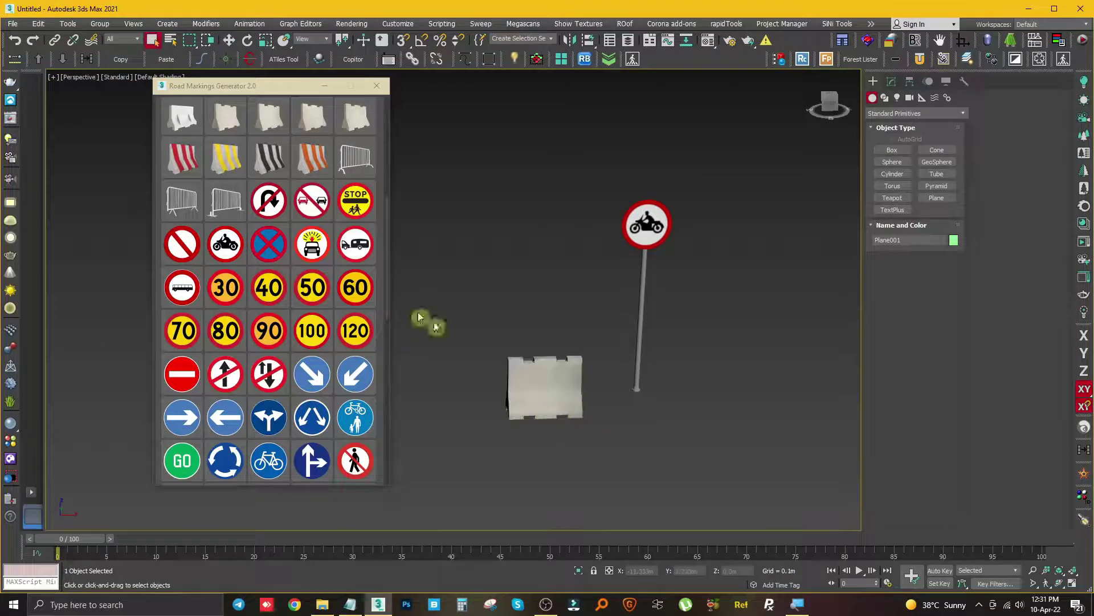
pyautogui.click(312, 158)
pyautogui.click(747, 467)
# Add speed bumps in yellow-black, white-black, blue-white and brown-white.
pyautogui.scroll(2, 207, 333)
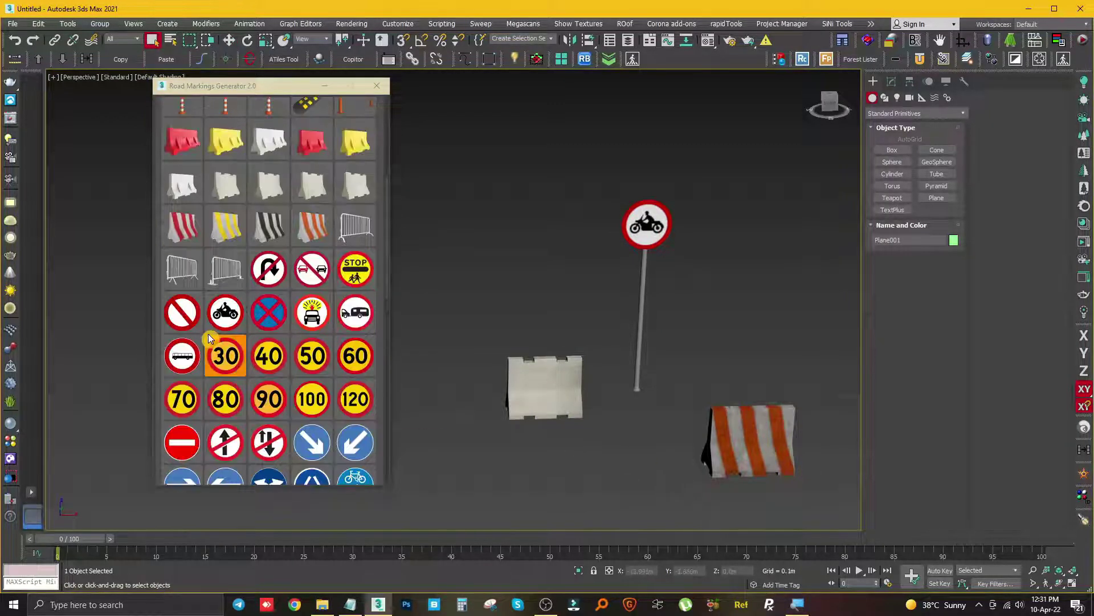
pyautogui.scroll(3, 208, 334)
pyautogui.moveTo(537, 511); pyautogui.dragTo(525, 446, button='middle')
pyautogui.click(525, 447)
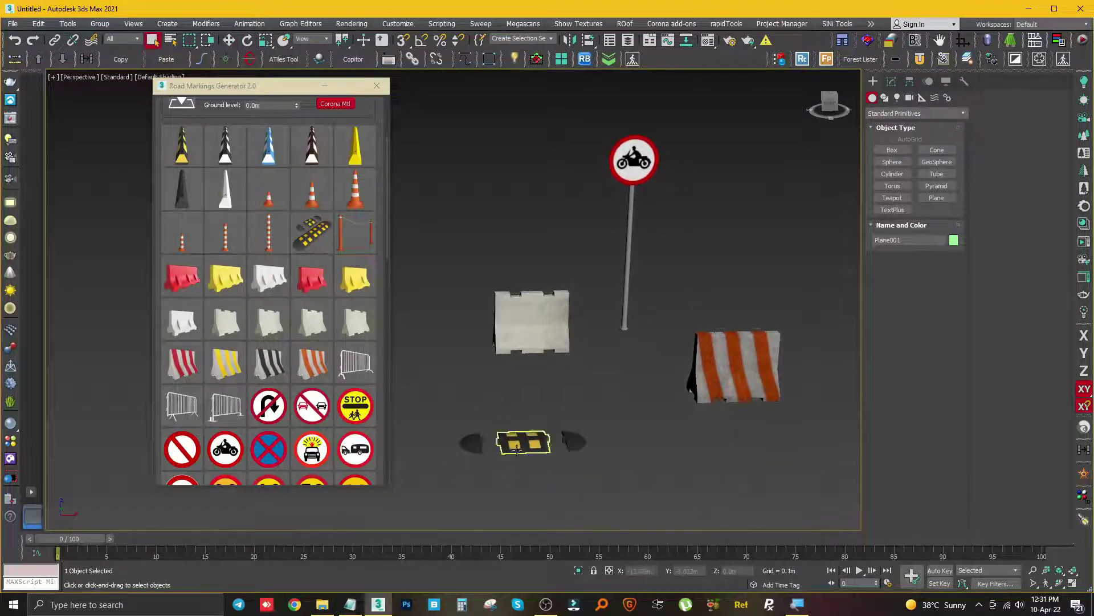
pyautogui.scroll(3, 300, 323)
pyautogui.click(711, 481)
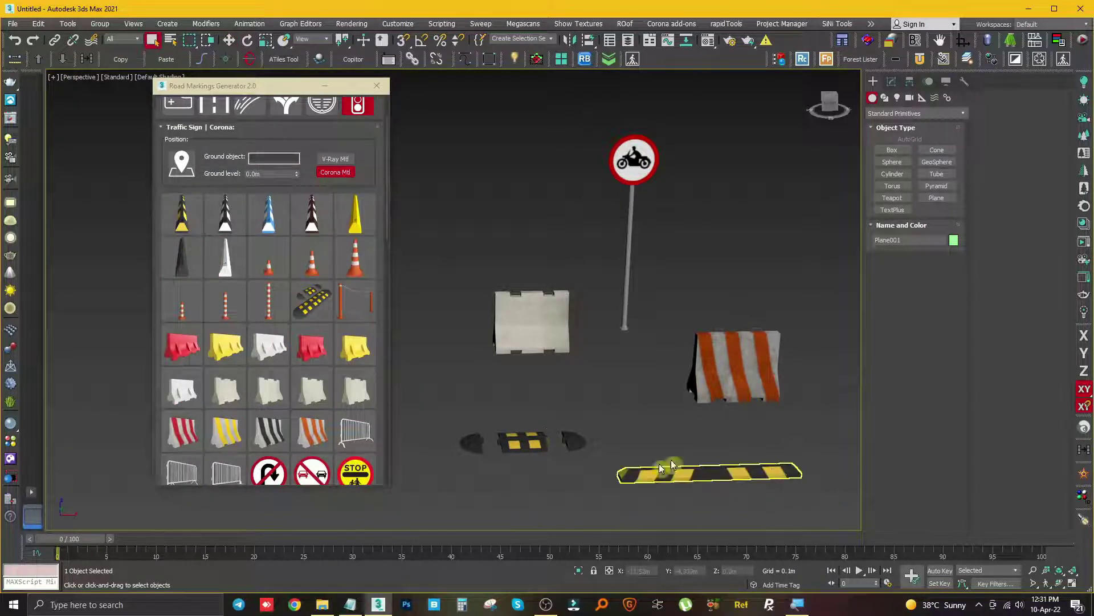
pyautogui.click(226, 214)
pyautogui.click(681, 455)
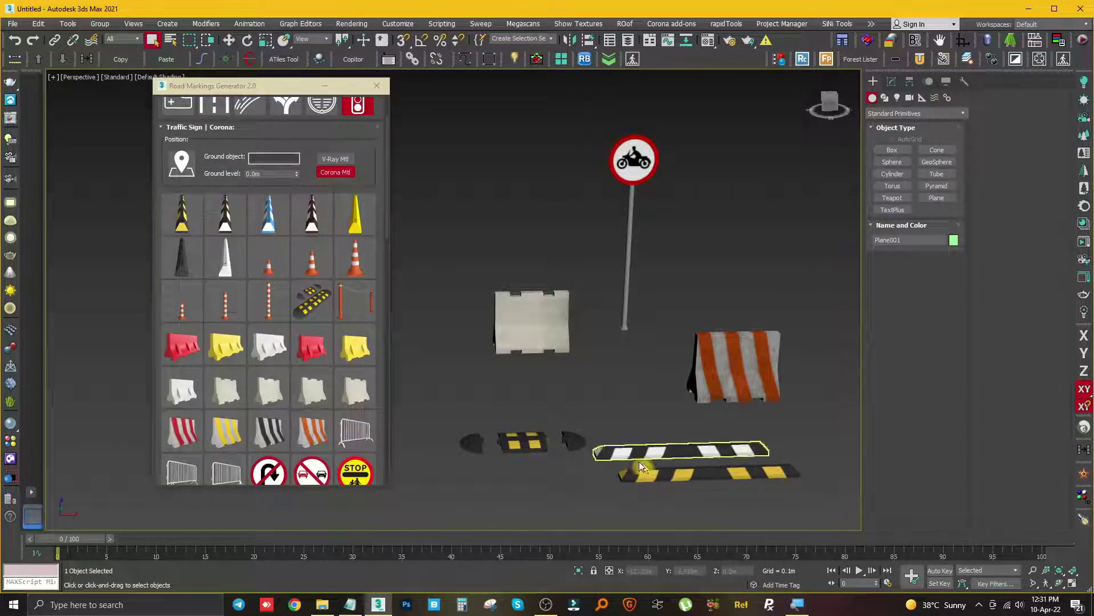
pyautogui.click(268, 214)
pyautogui.click(701, 504)
pyautogui.moveTo(527, 505); pyautogui.dragTo(479, 464, button='middle')
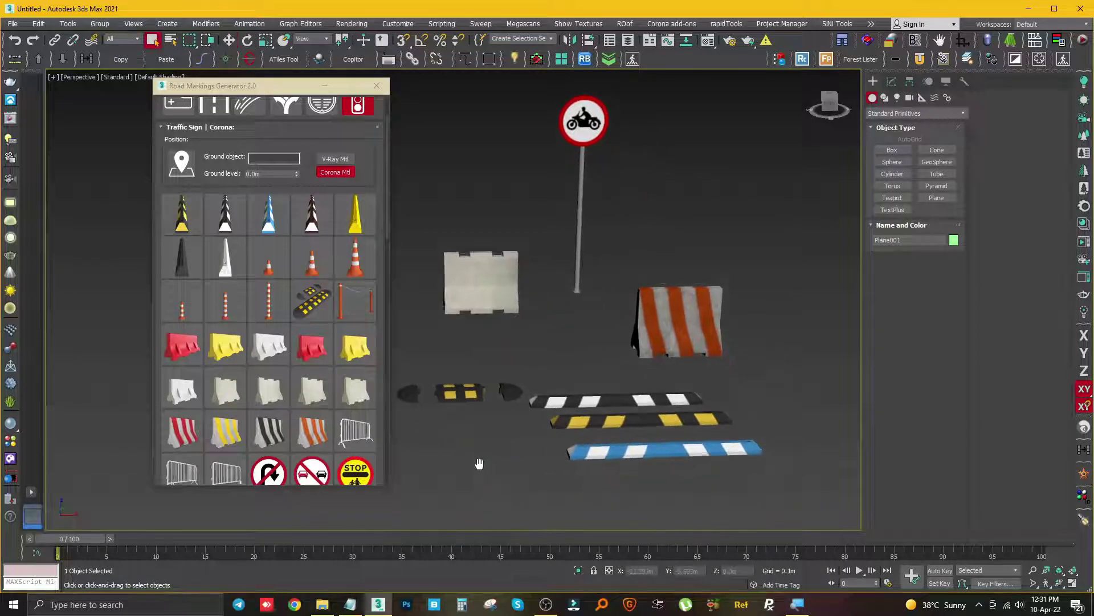
pyautogui.click(686, 491)
pyautogui.moveTo(686, 491)
pyautogui.mouseDown(button='middle')
pyautogui.moveTo(660, 457)
pyautogui.moveTo(750, 429)
pyautogui.mouseUp(button='middle')
# Add a yellow parking curb, a white curb, a traffic cone, chained posts and a STOP sign.
pyautogui.click(624, 485)
pyautogui.click(183, 257)
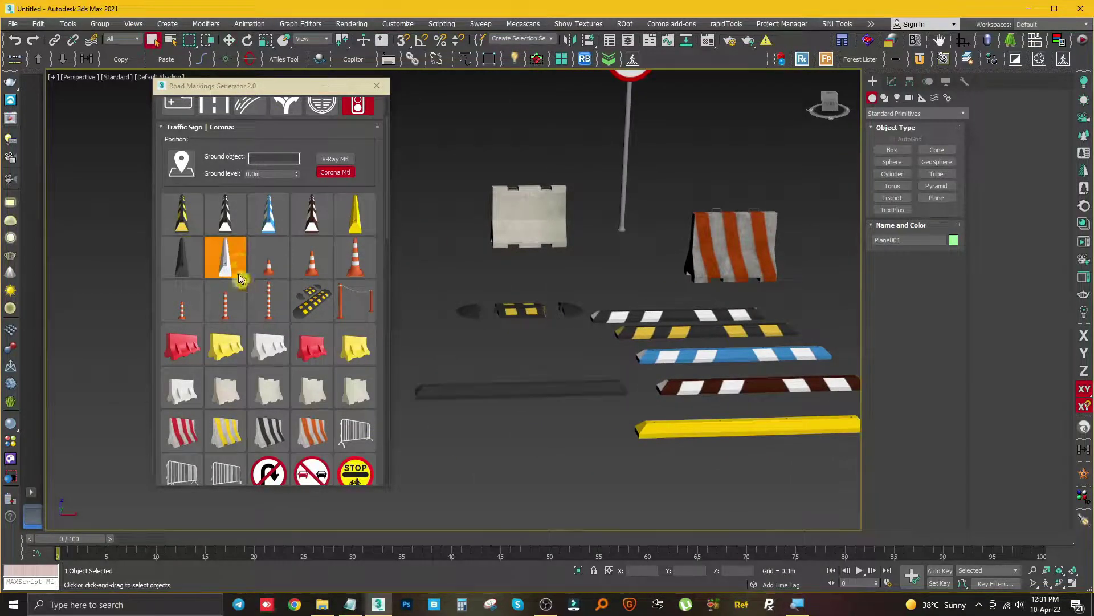
pyautogui.click(492, 435)
pyautogui.click(355, 259)
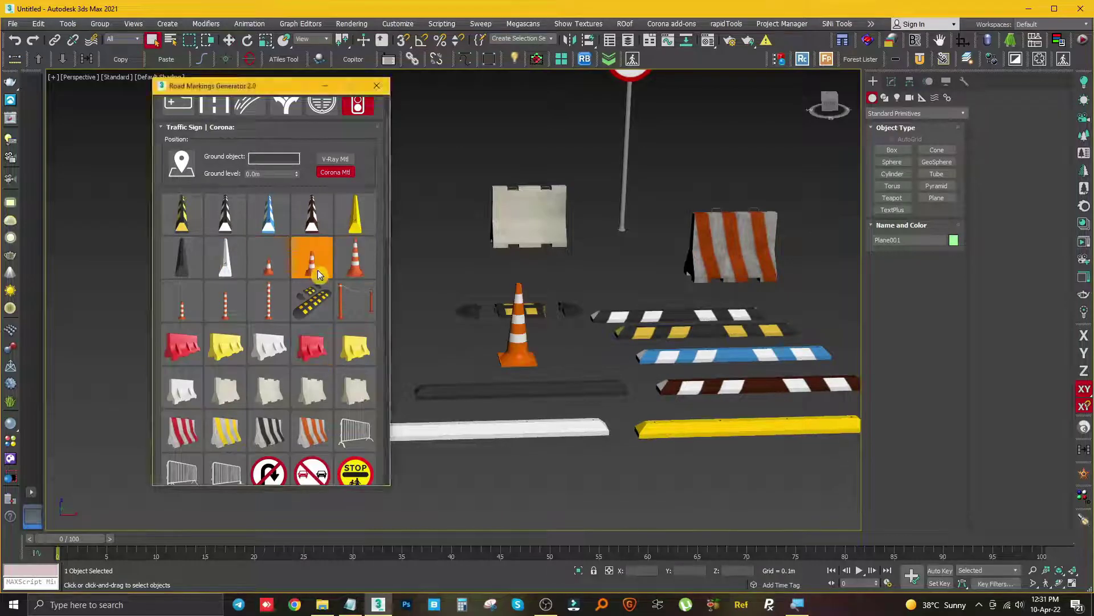
pyautogui.click(355, 299)
pyautogui.scroll(3, 533, 459)
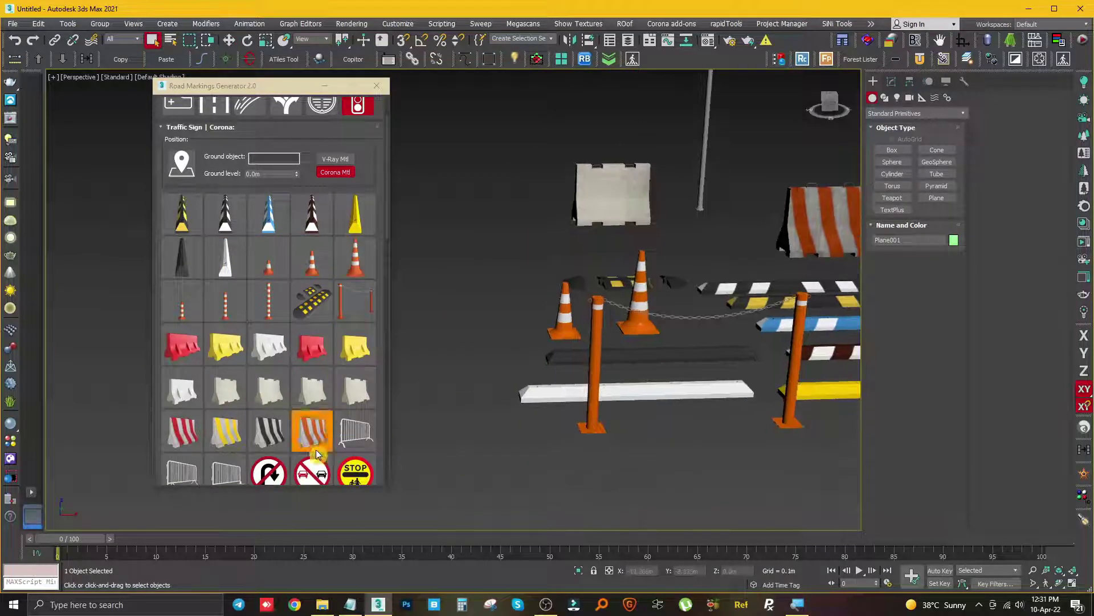
pyautogui.scroll(-1, 316, 449)
pyautogui.click(353, 425)
pyautogui.click(610, 508)
# Place straight-ahead and EXIT arrow road markings on empty ground.
pyautogui.scroll(-3, 511, 487)
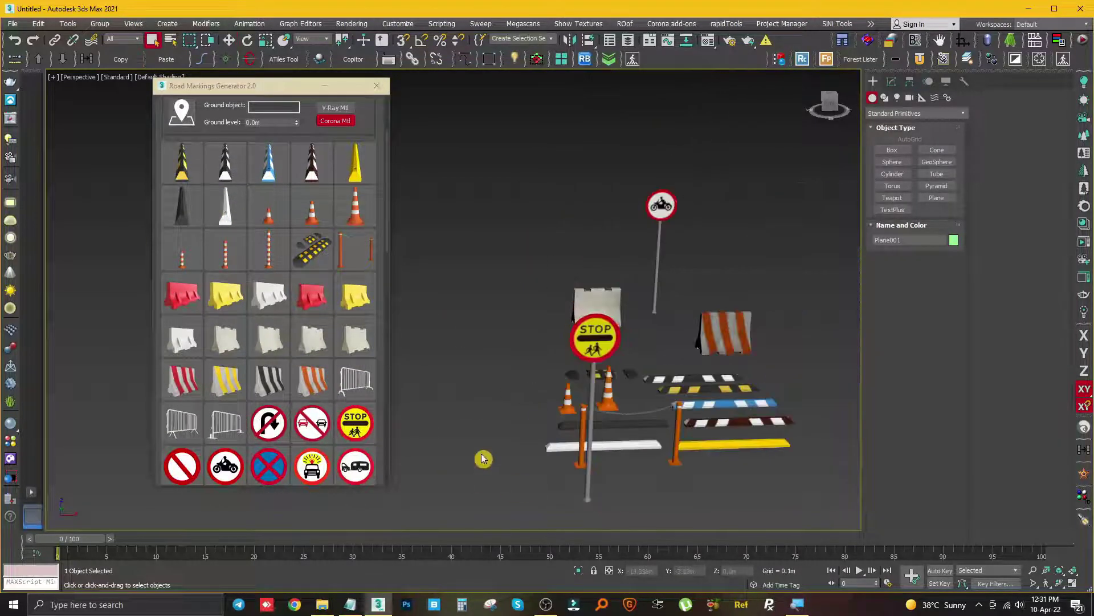
pyautogui.scroll(5, 264, 271)
pyautogui.click(286, 163)
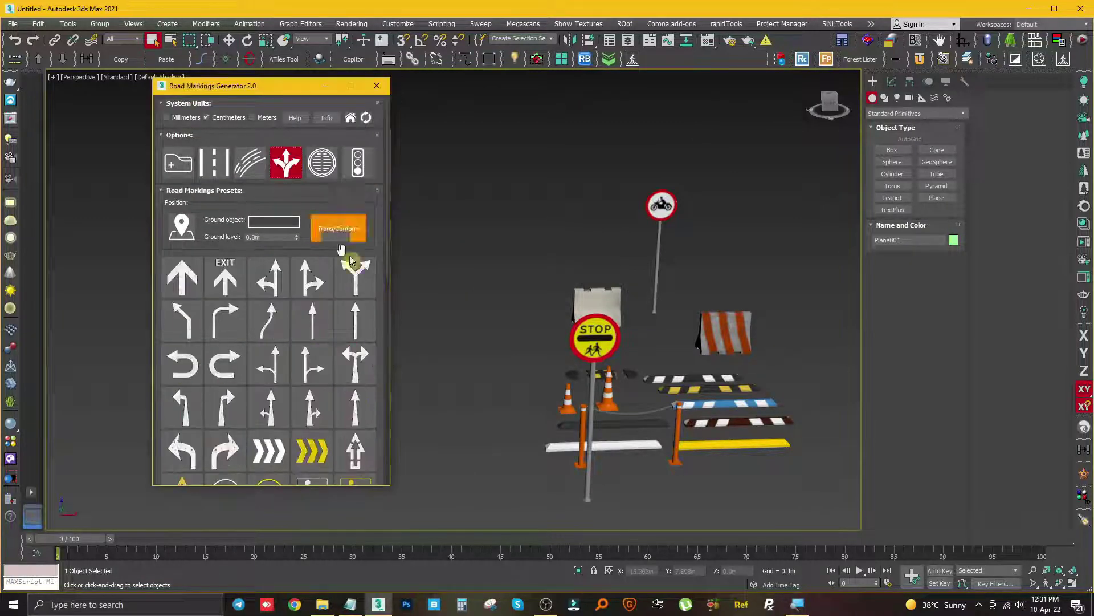
pyautogui.moveTo(460, 330); pyautogui.dragTo(707, 323, button='middle')
pyautogui.click(226, 277)
pyautogui.click(562, 396)
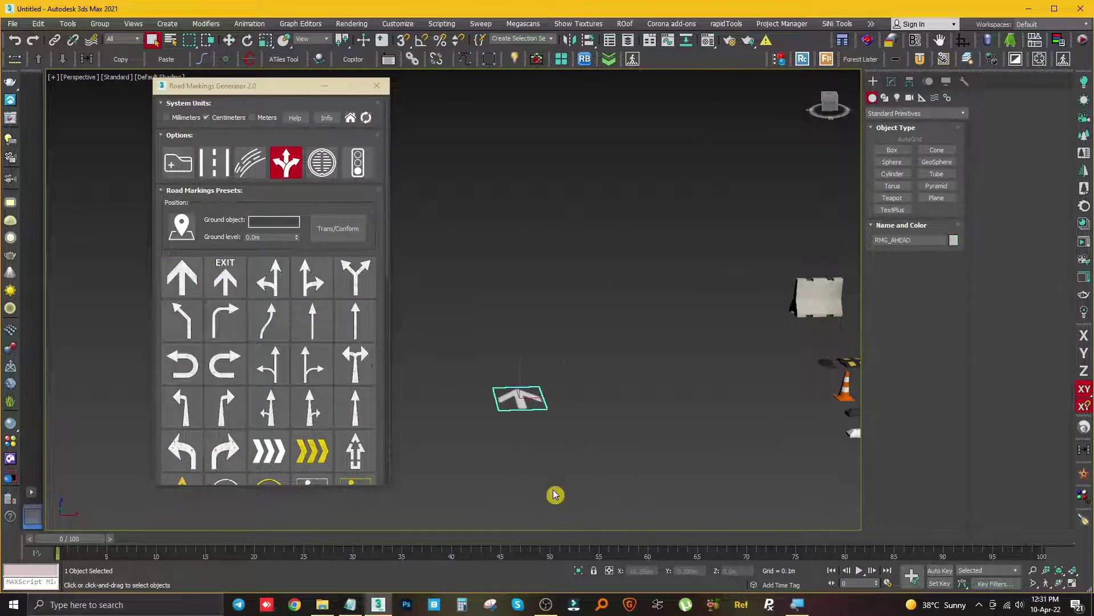
pyautogui.moveTo(556, 491); pyautogui.dragTo(540, 450)
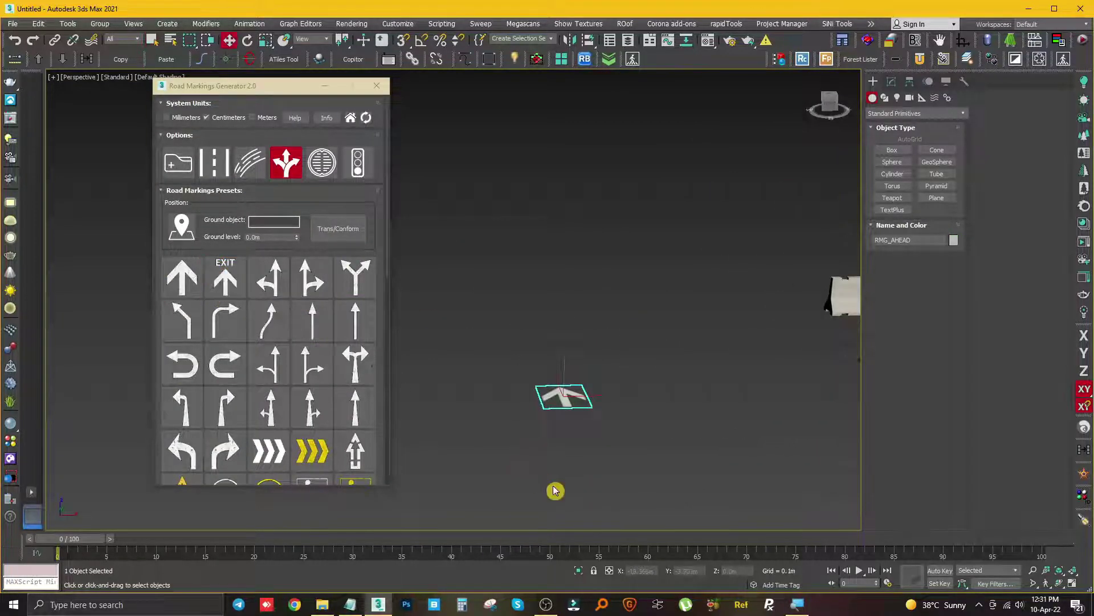
pyautogui.click(334, 227)
pyautogui.moveTo(539, 186); pyautogui.dragTo(681, 147)
# Zoom in on the EXIT marking, rotate and flip it, then delete it.
pyautogui.scroll(4, 543, 461)
pyautogui.moveTo(542, 460); pyautogui.dragTo(563, 379, button='middle')
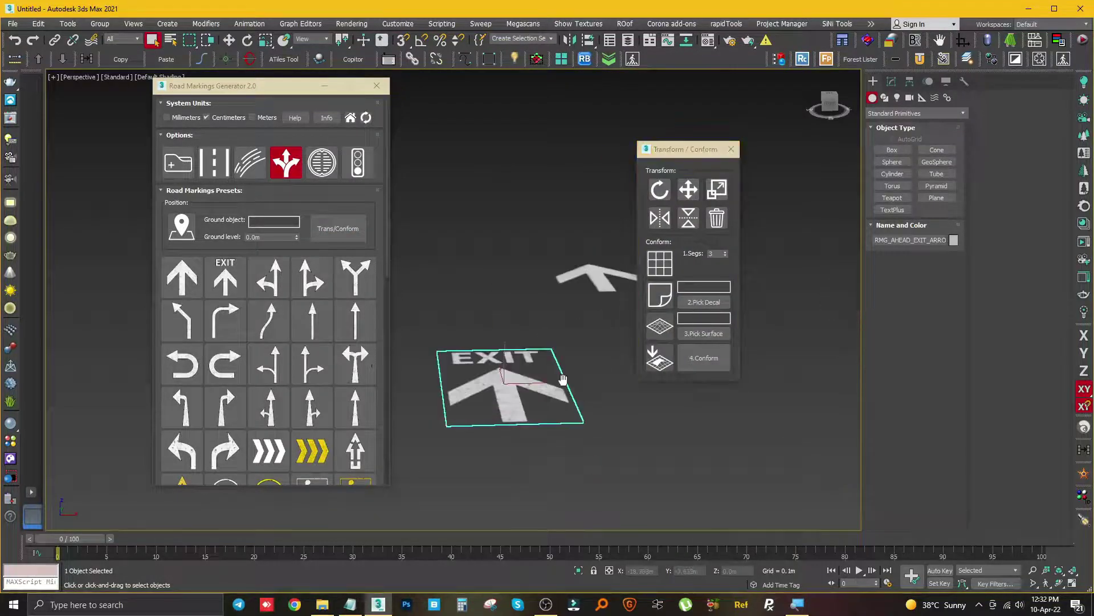
pyautogui.click(661, 193)
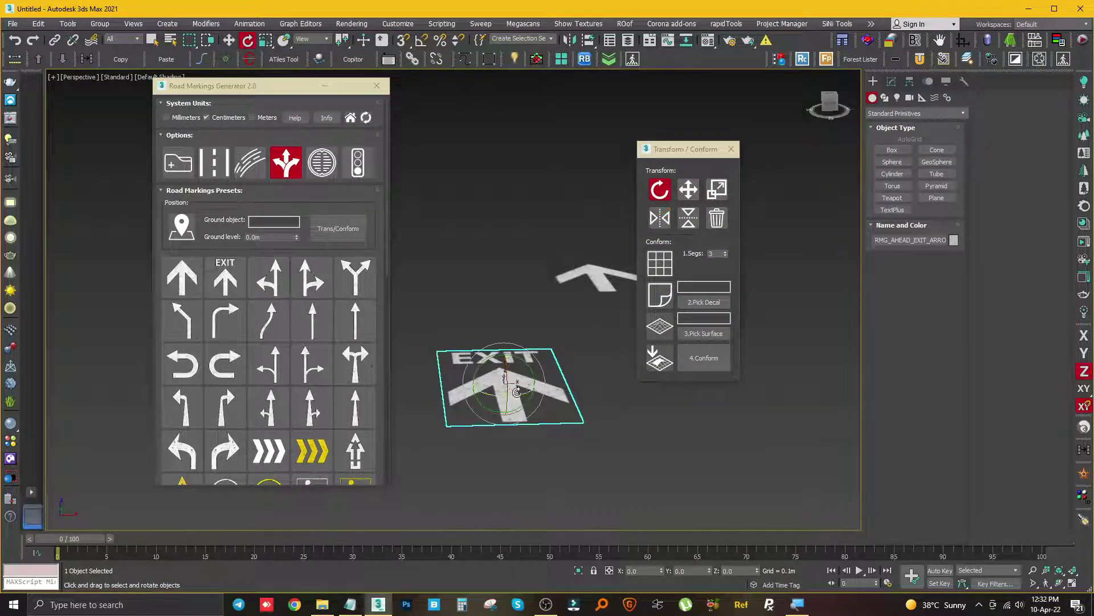
pyautogui.click(688, 217)
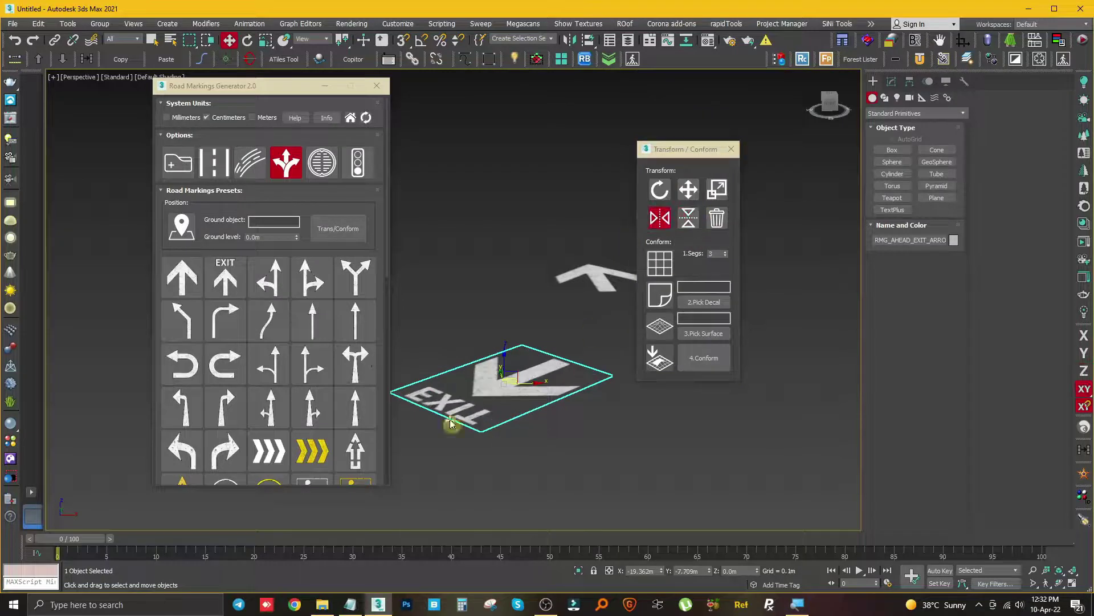
pyautogui.click(716, 217)
# Flip the ahead arrow and make it the conform decal with 6 segments.
pyautogui.moveTo(581, 334)
pyautogui.mouseDown(button='middle')
pyautogui.moveTo(575, 365)
pyautogui.moveTo(536, 413)
pyautogui.mouseUp(button='middle')
pyautogui.click(536, 411)
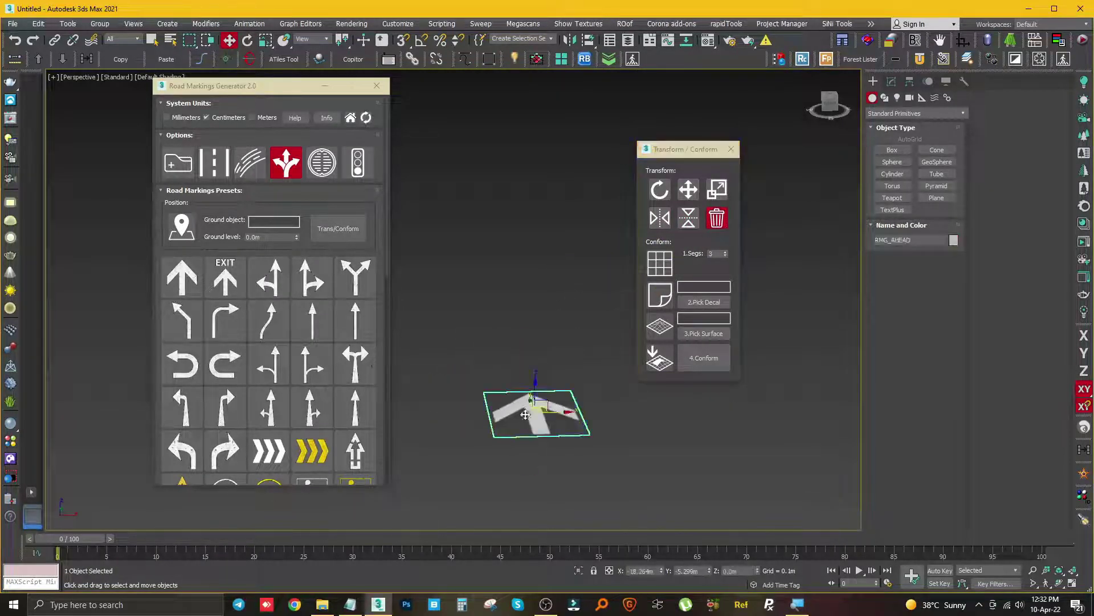
pyautogui.scroll(4, 534, 454)
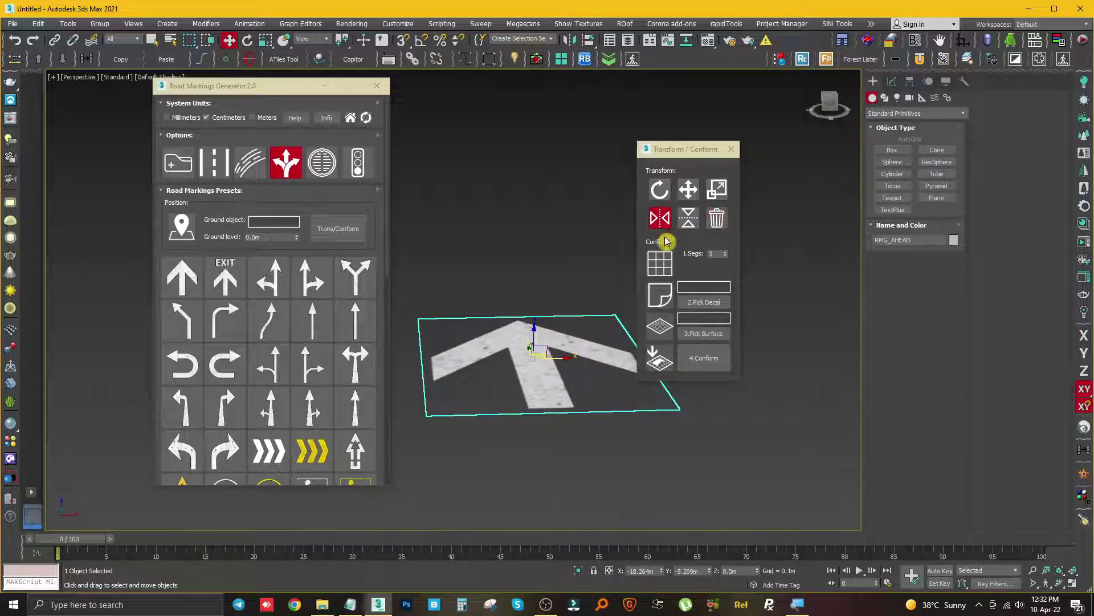
pyautogui.click(688, 217)
pyautogui.click(663, 223)
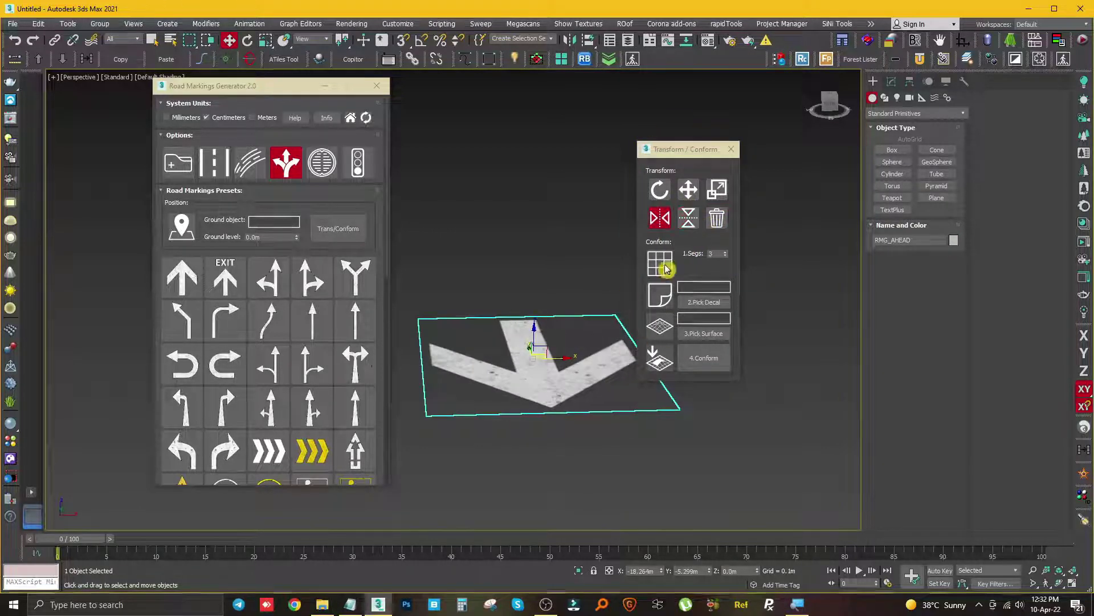
pyautogui.click(659, 262)
pyautogui.click(659, 294)
pyautogui.scroll(-4, 556, 463)
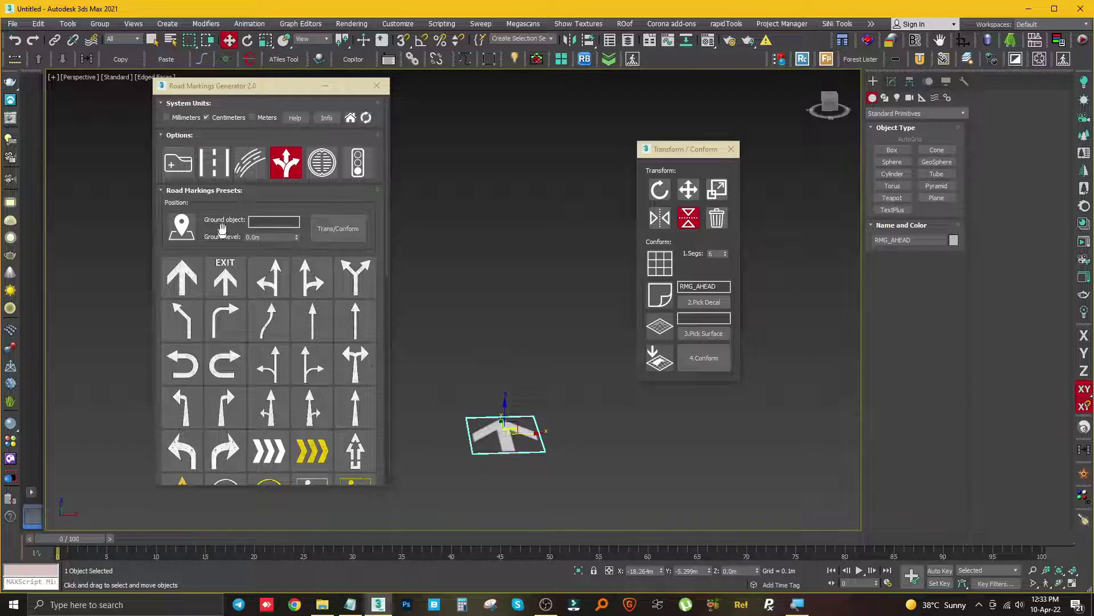
pyautogui.click(214, 162)
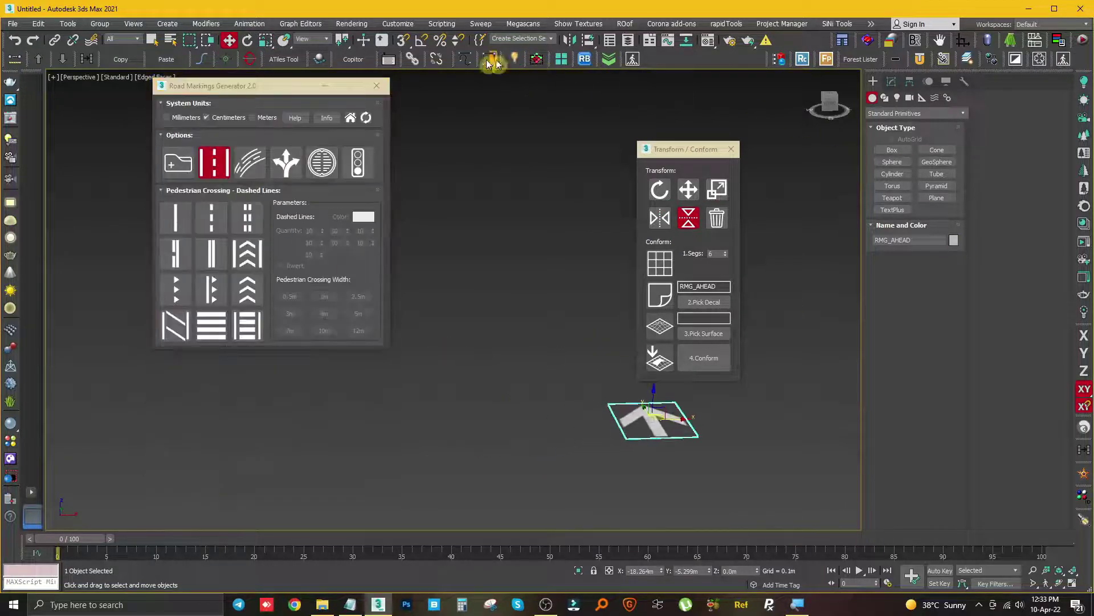
# Close Transform/Conform, delete the arrow, and draw a straight Line across the ground.
pyautogui.moveTo(268, 86); pyautogui.dragTo(75, 52)
pyautogui.click(732, 149)
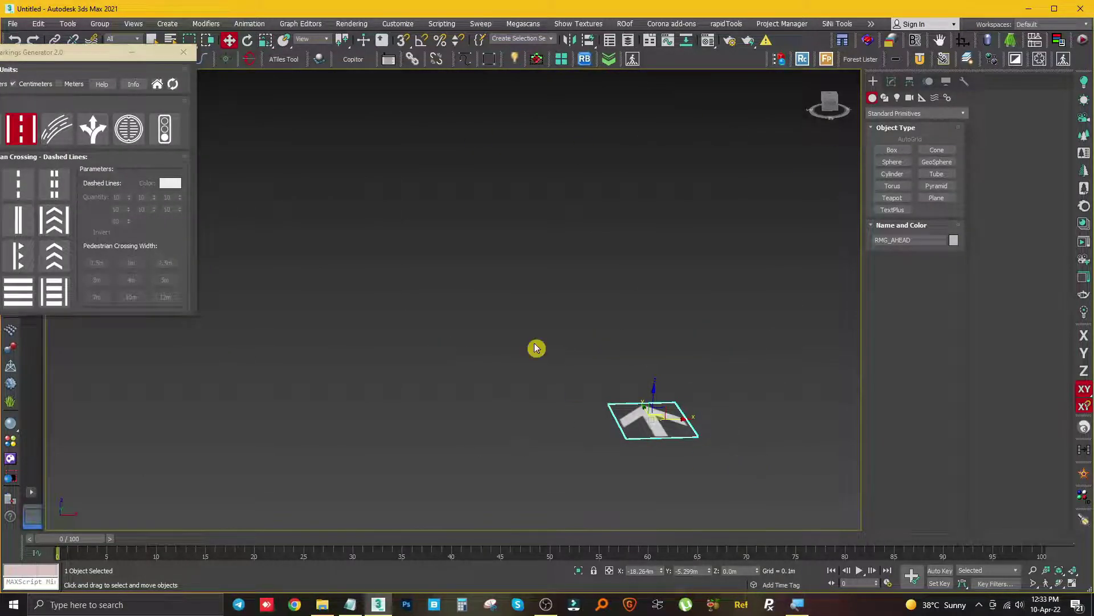
pyautogui.press('Delete')
pyautogui.click(465, 58)
pyautogui.moveTo(195, 435); pyautogui.dragTo(776, 420)
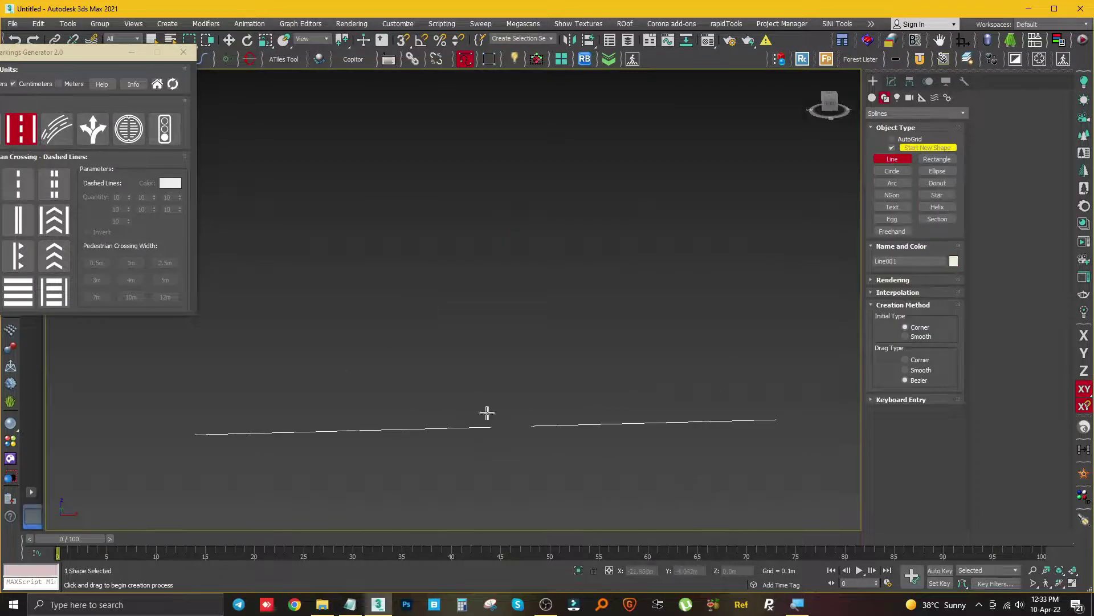
# Sweep the line into road lines, trying dashed presets and Invert, ending on double solid.
pyautogui.moveTo(105, 70); pyautogui.dragTo(319, 58)
pyautogui.click(199, 171)
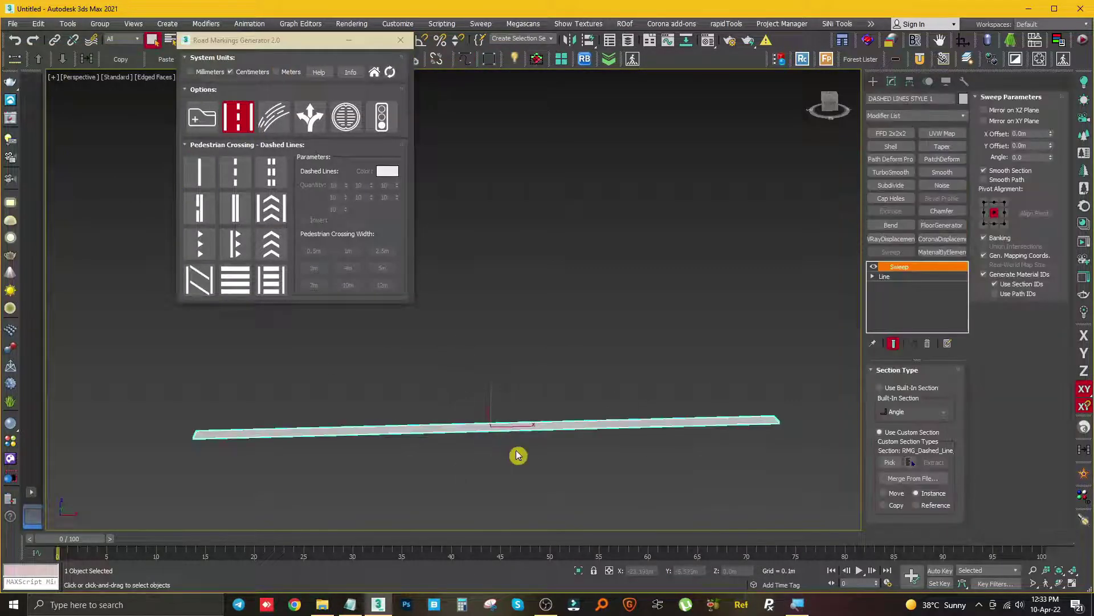
pyautogui.click(235, 171)
pyautogui.click(484, 442)
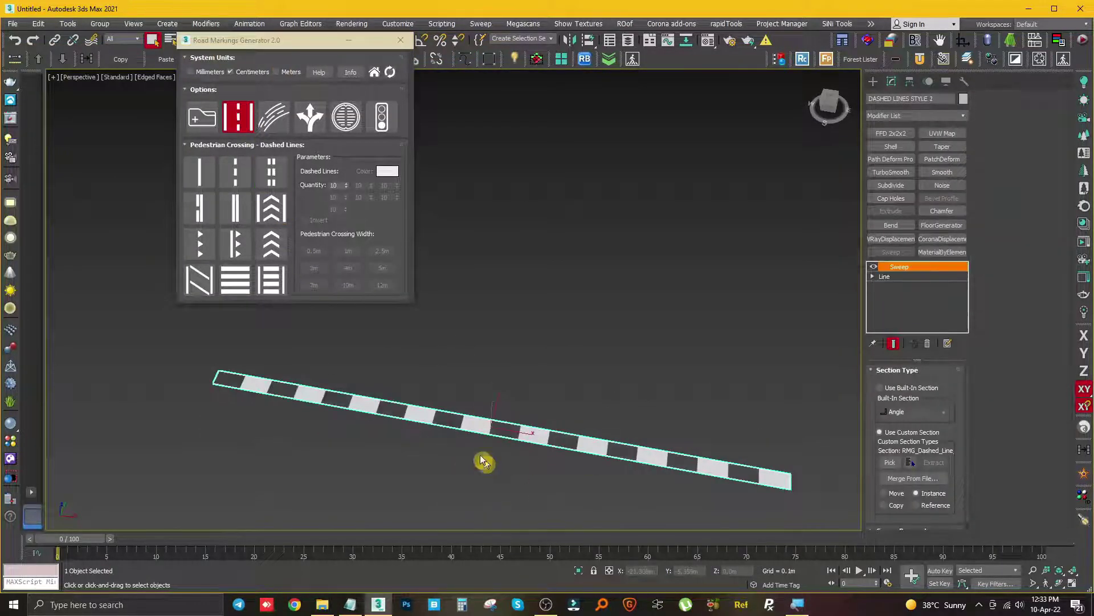
pyautogui.click(265, 160)
pyautogui.click(485, 436)
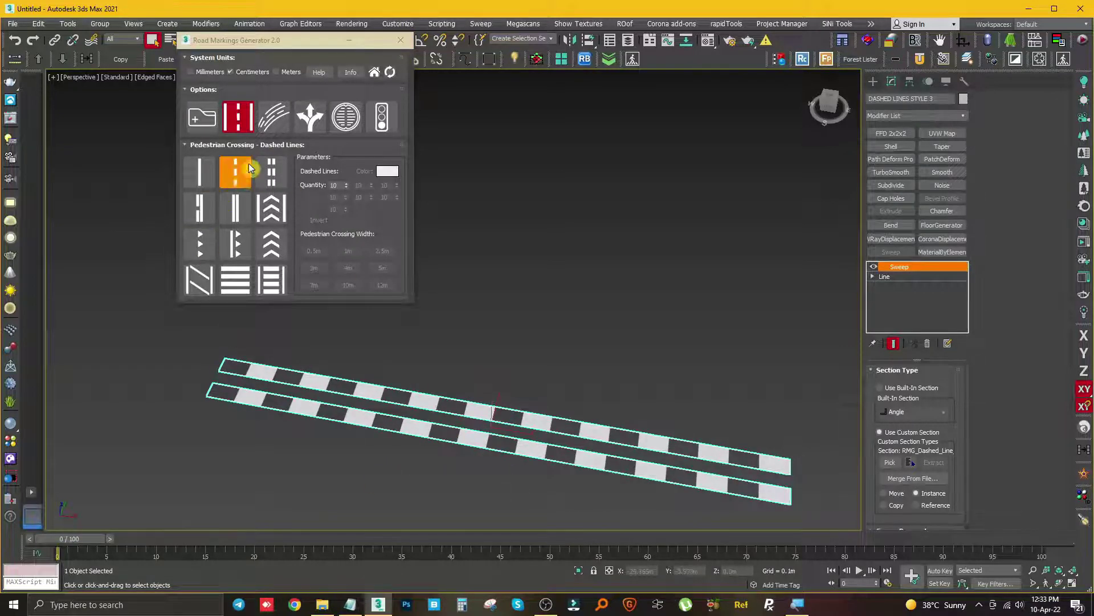
pyautogui.click(200, 197)
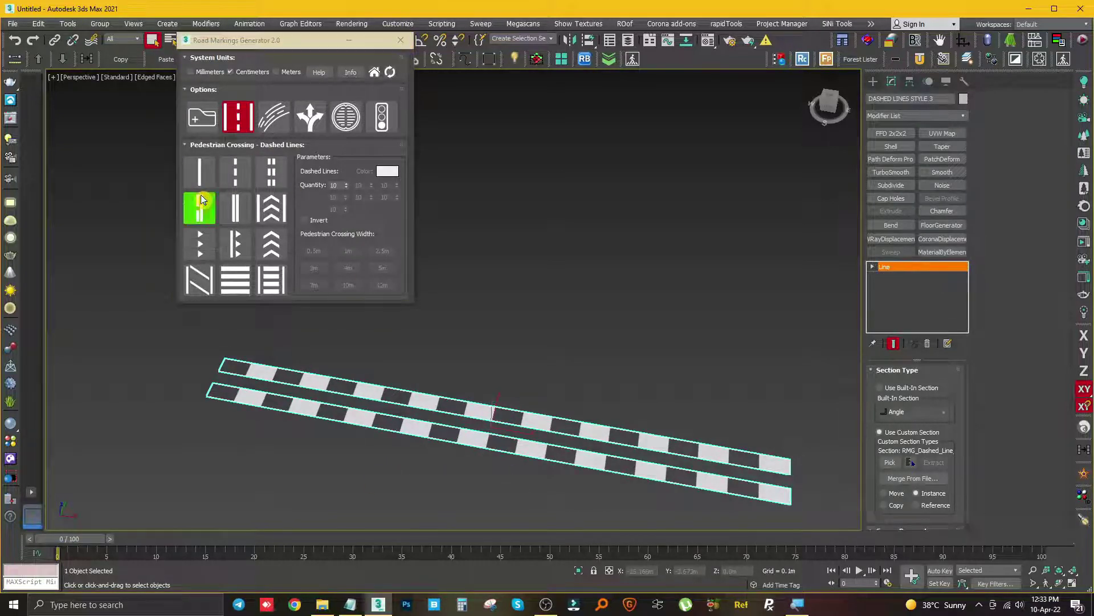
pyautogui.click(303, 221)
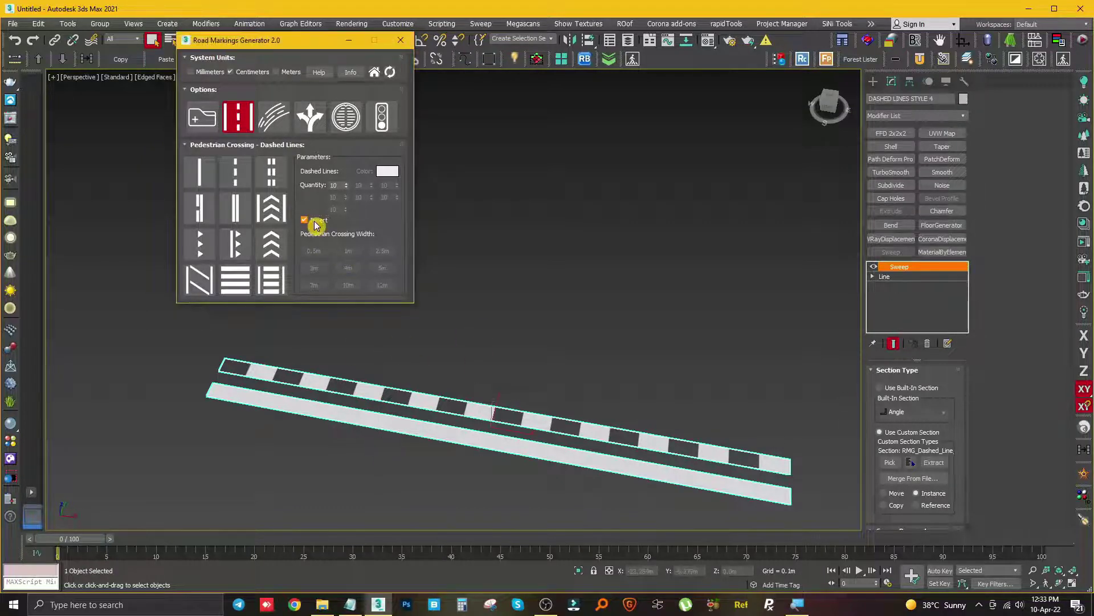
pyautogui.click(236, 210)
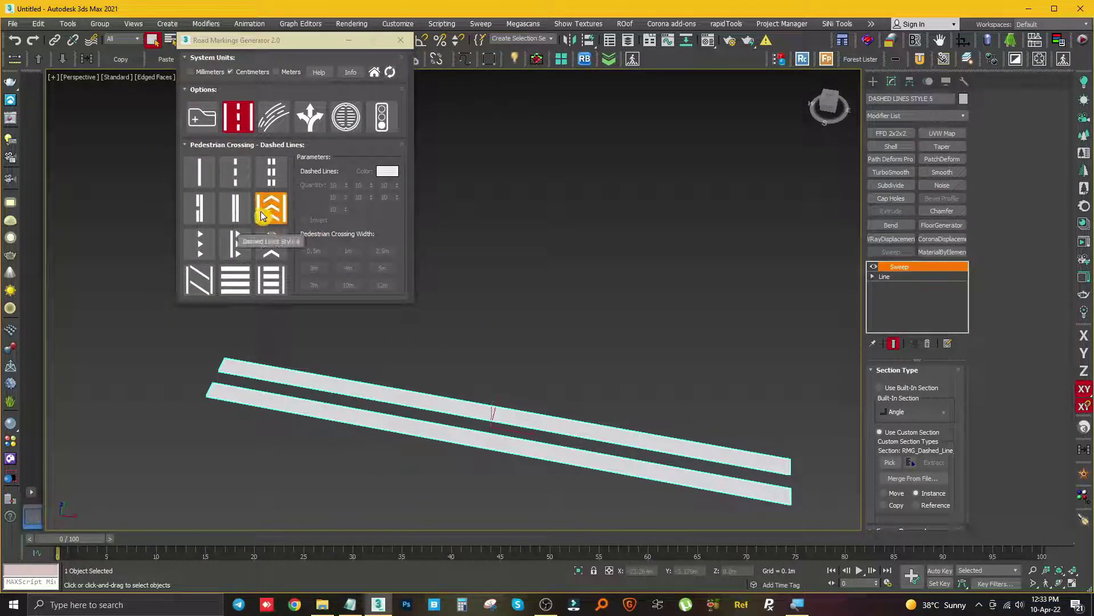
# Apply the chevron crossing pattern and colour the markings red.
pyautogui.click(264, 215)
pyautogui.click(388, 171)
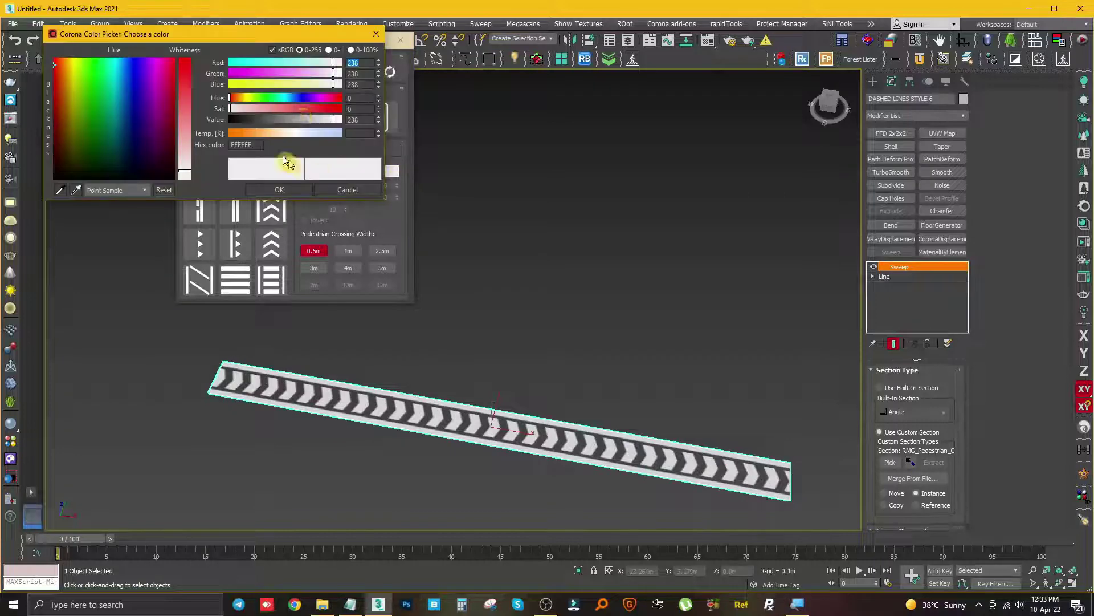
pyautogui.click(329, 107)
pyautogui.click(306, 190)
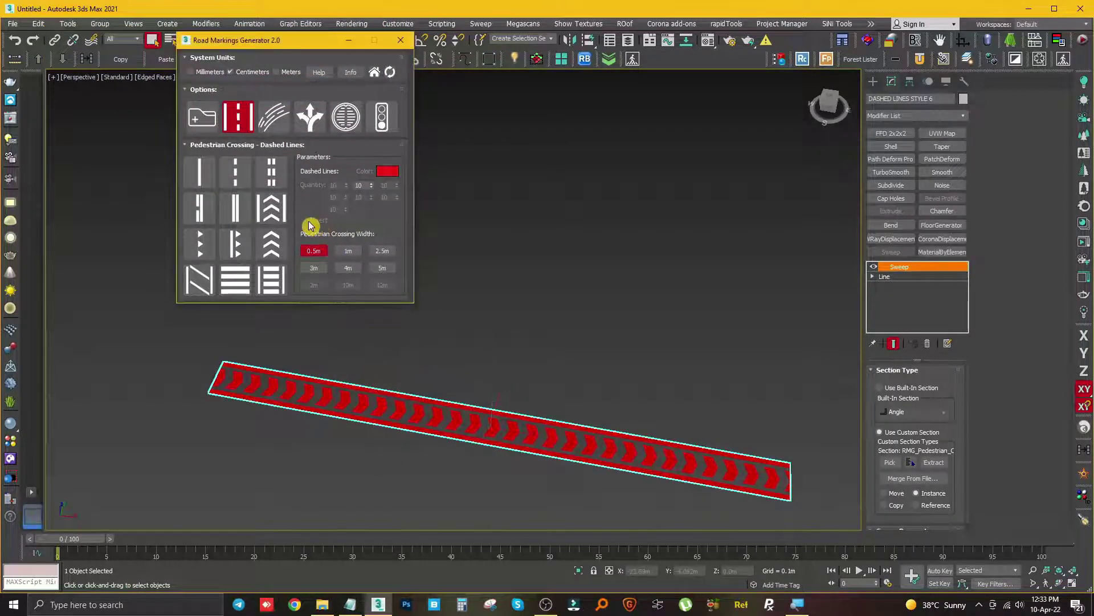
# Switch to the triangle marking style, reverse it, and colour it green.
pyautogui.click(200, 244)
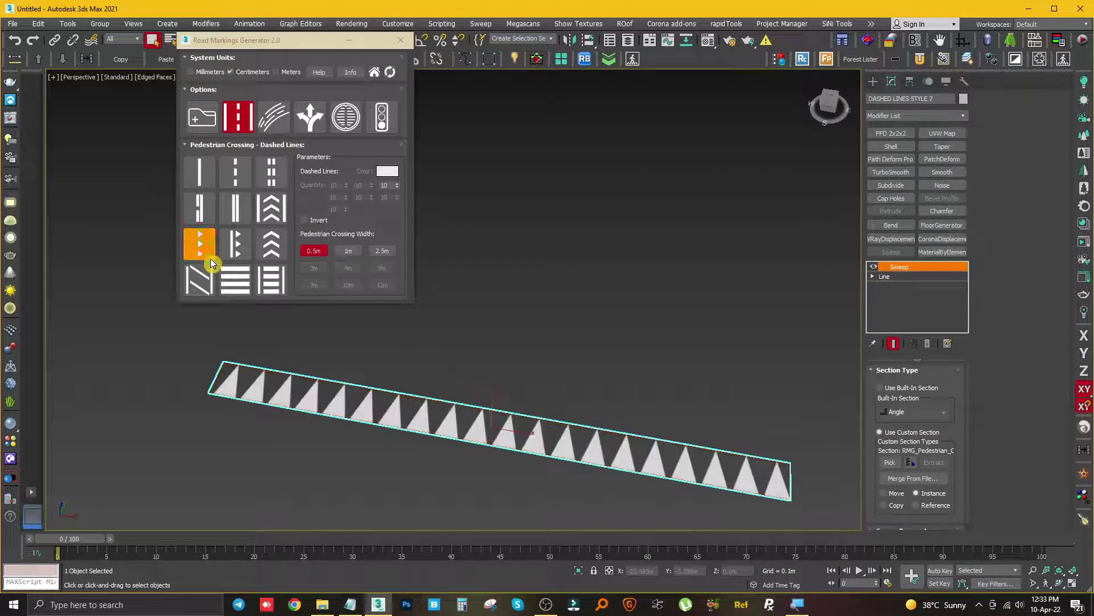
pyautogui.click(308, 220)
pyautogui.click(391, 171)
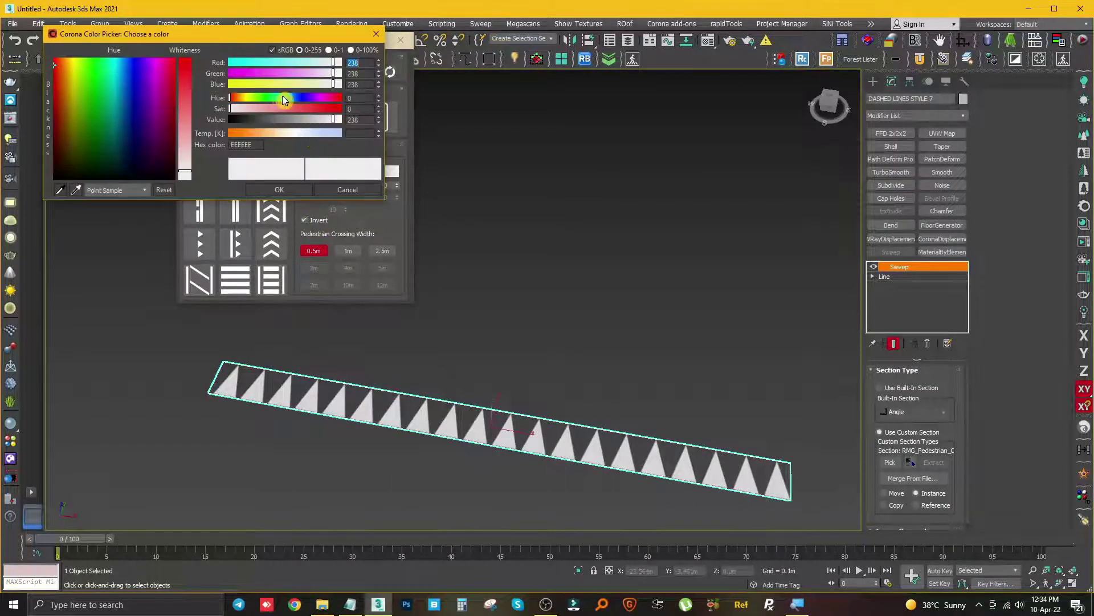
pyautogui.moveTo(283, 97); pyautogui.dragTo(339, 109)
pyautogui.click(279, 189)
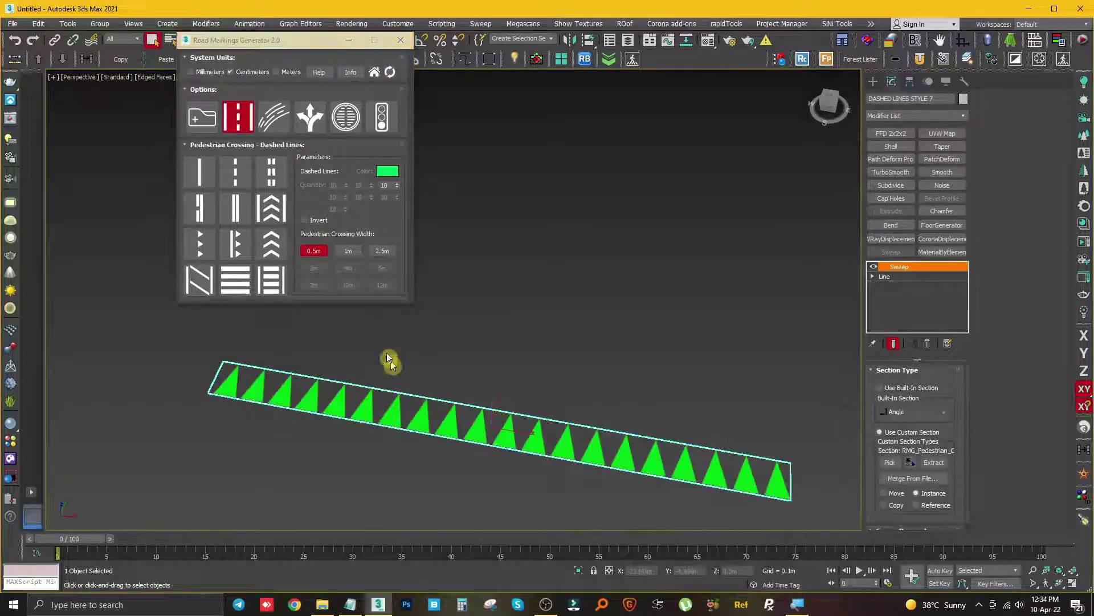
# Toggle the triangle direction back, then apply the 2.5m white zebra crossing.
pyautogui.click(305, 220)
pyautogui.click(305, 220)
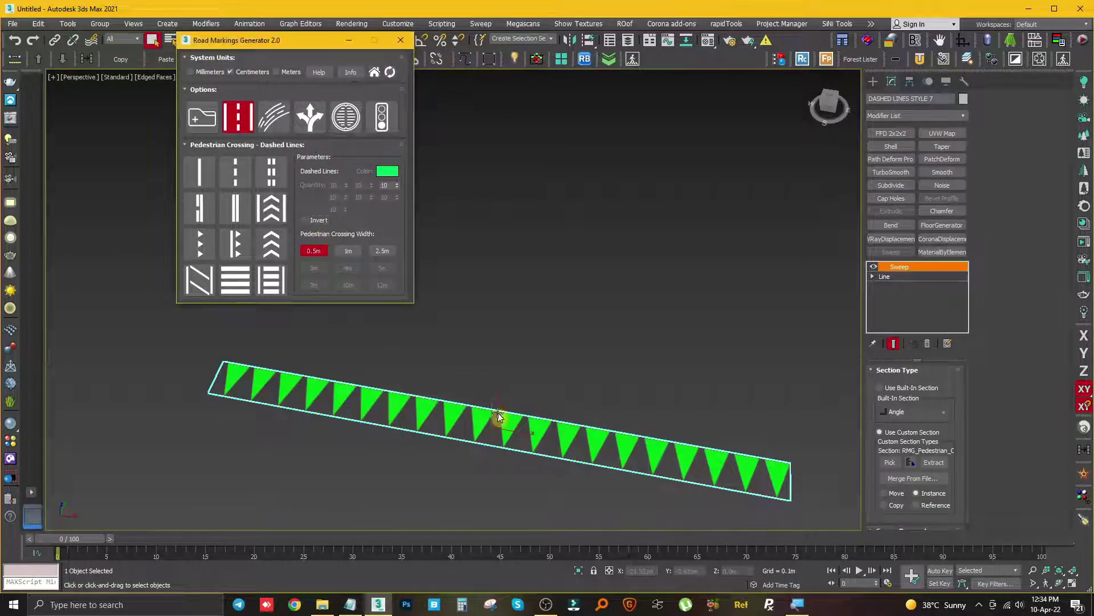
pyautogui.click(277, 287)
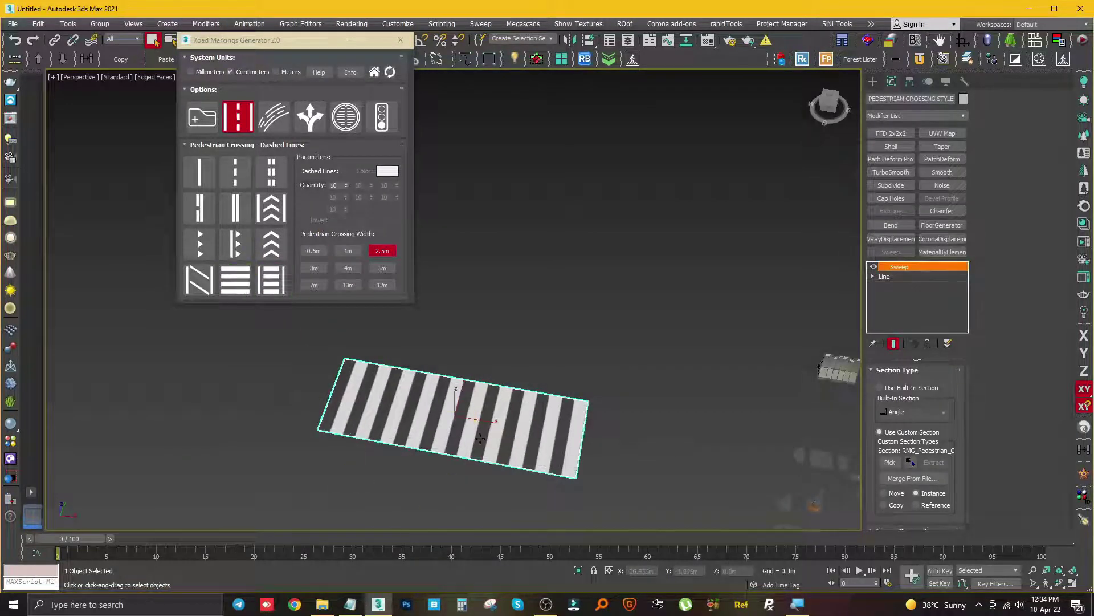
# Try the diagonal hatched and bordered crossing styles, colouring the bordered crossing red.
pyautogui.click(213, 279)
pyautogui.click(214, 280)
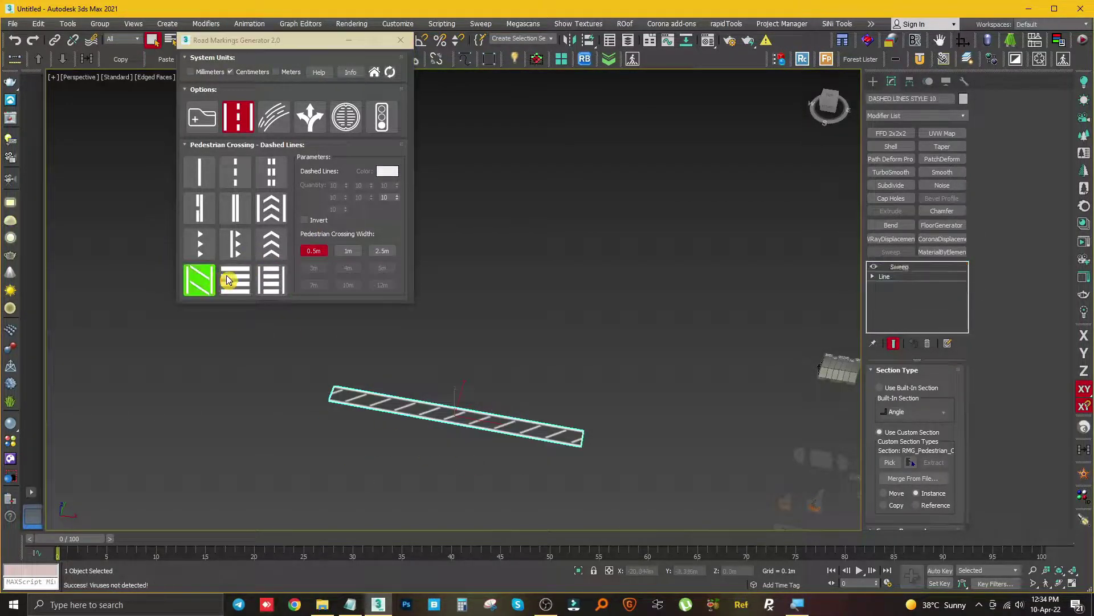
pyautogui.click(271, 280)
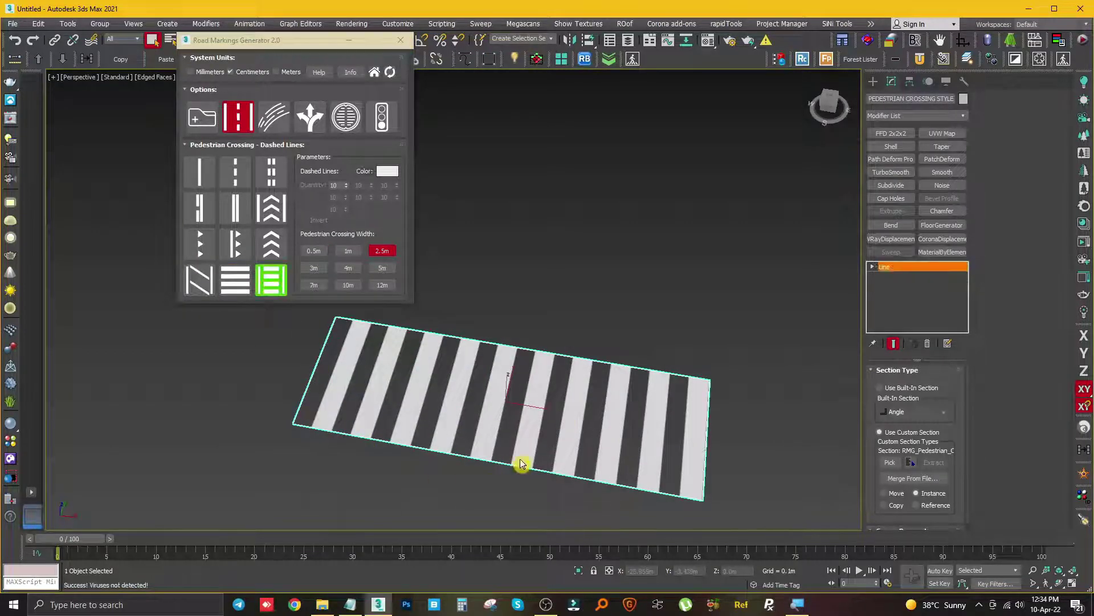
pyautogui.click(387, 171)
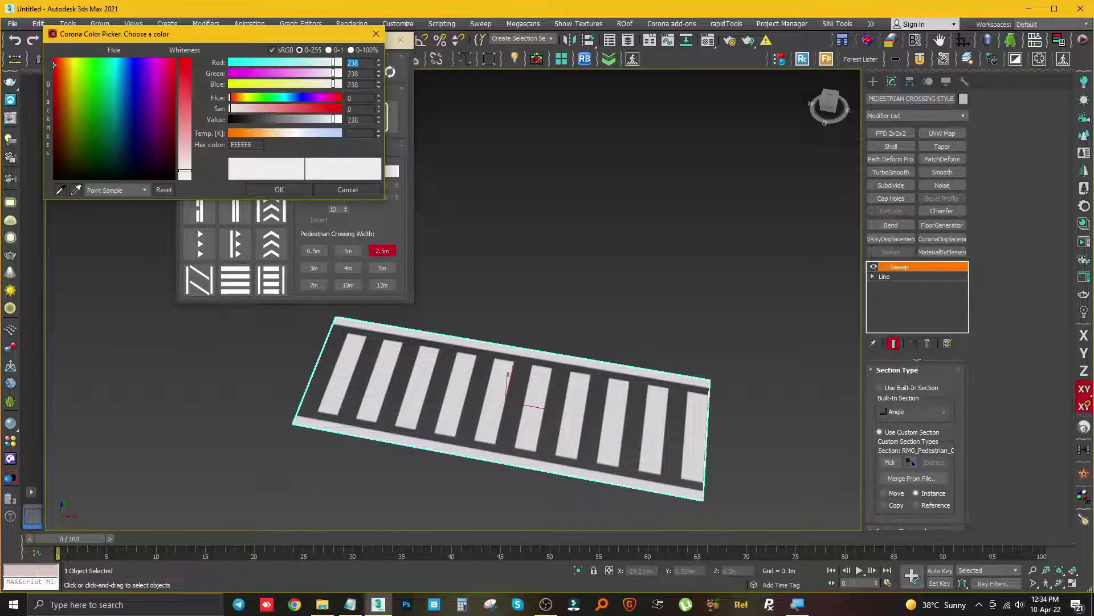
pyautogui.click(335, 114)
pyautogui.click(284, 193)
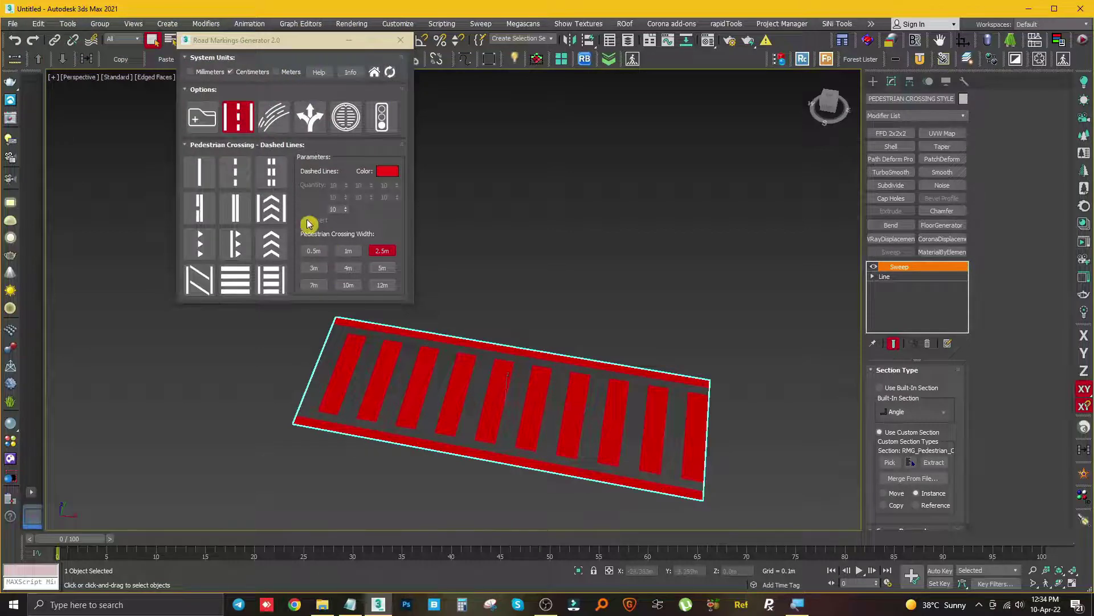
# Reselect the crossing and reapply the bordered stripe style.
pyautogui.moveTo(470, 437); pyautogui.dragTo(469, 437)
pyautogui.click(235, 280)
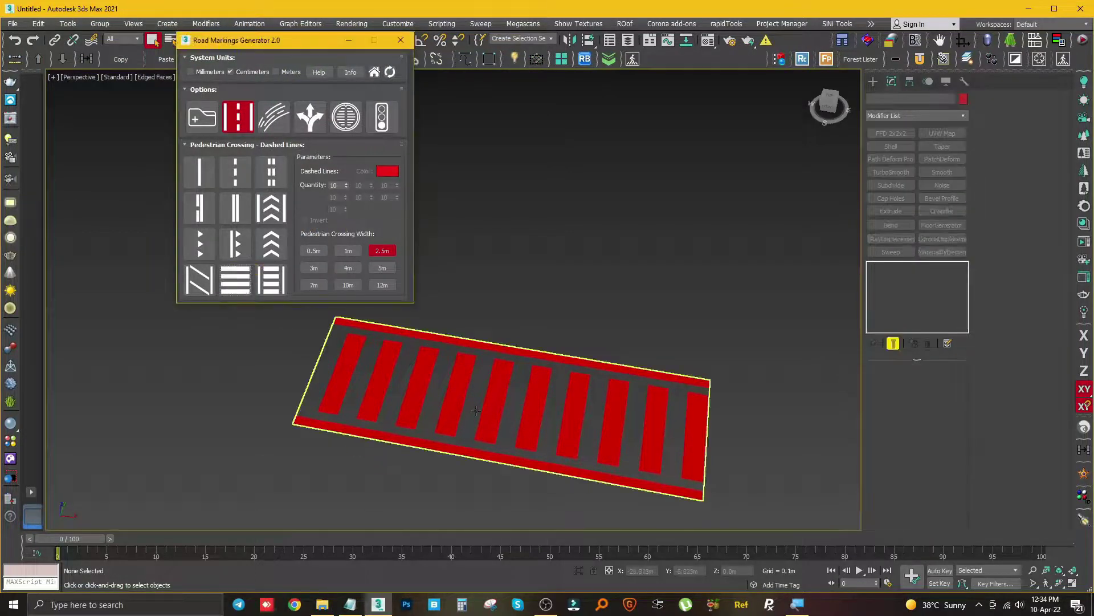
pyautogui.click(372, 329)
pyautogui.click(288, 295)
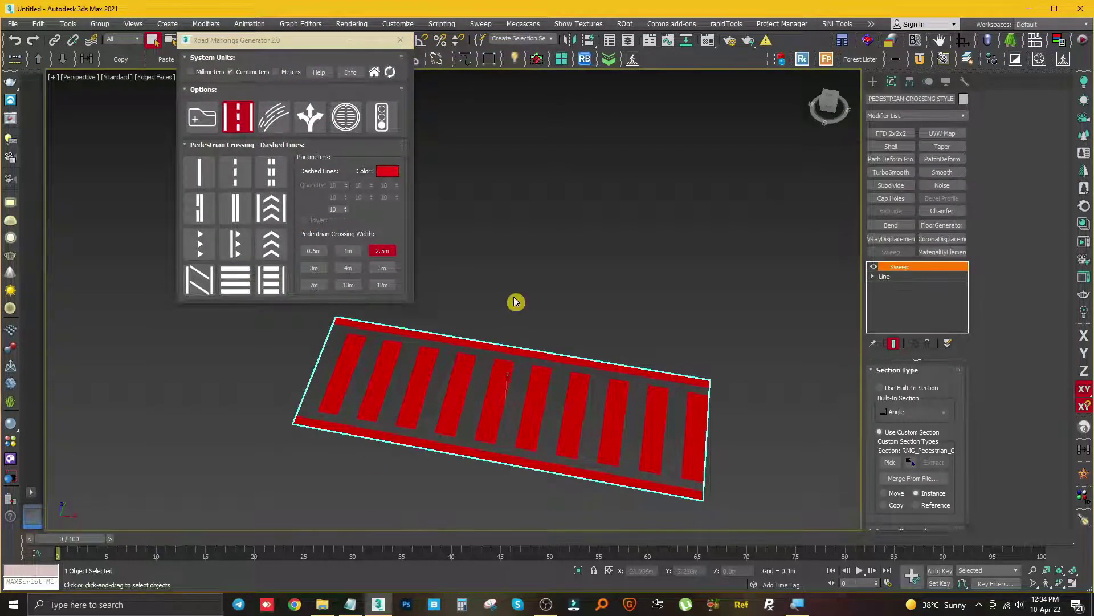
# Change the marking to a blue 0.5m chevron style, then delete the strip.
pyautogui.click(261, 220)
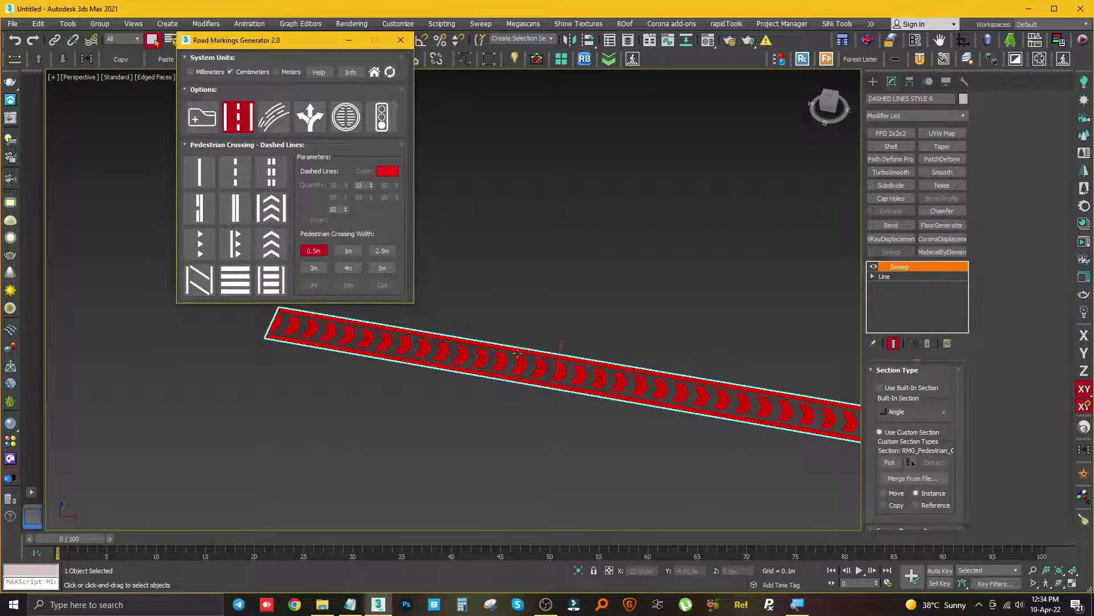
pyautogui.click(390, 181)
pyautogui.click(385, 175)
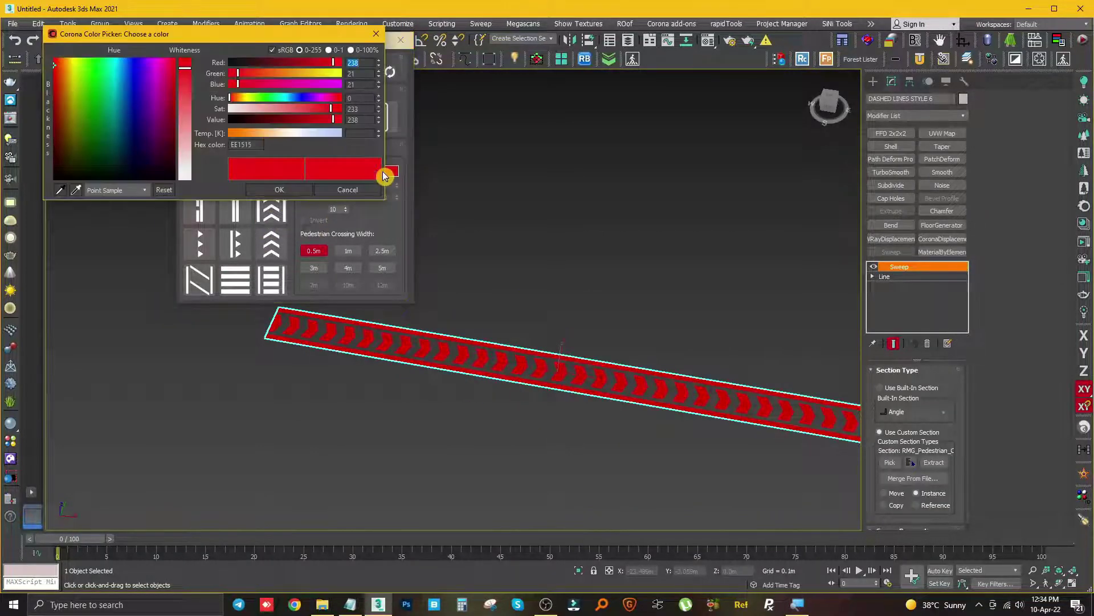
pyautogui.moveTo(271, 94); pyautogui.dragTo(300, 97)
pyautogui.click(307, 204)
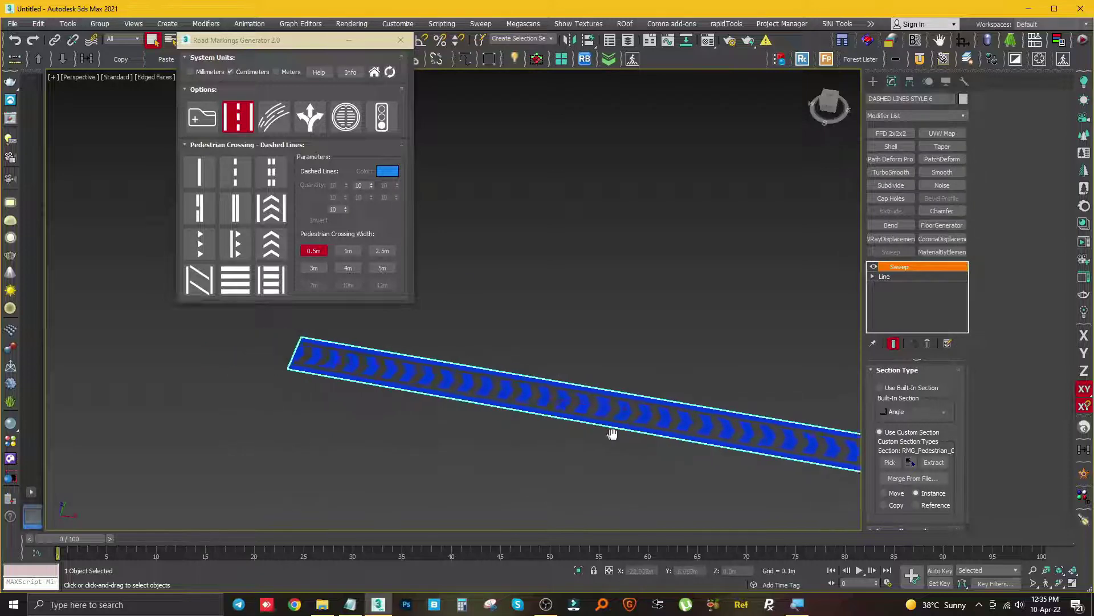
pyautogui.press('Delete')
pyautogui.moveTo(399, 40); pyautogui.dragTo(181, 34)
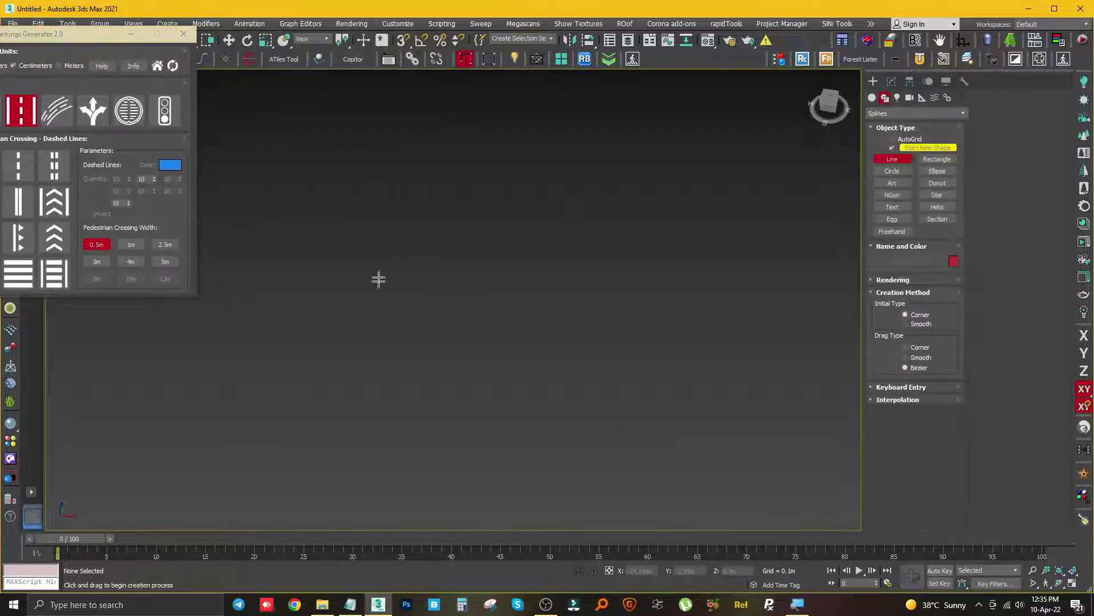
# Draw a path line and create a 1 Lane car light trail along it.
pyautogui.scroll(3, 510, 236)
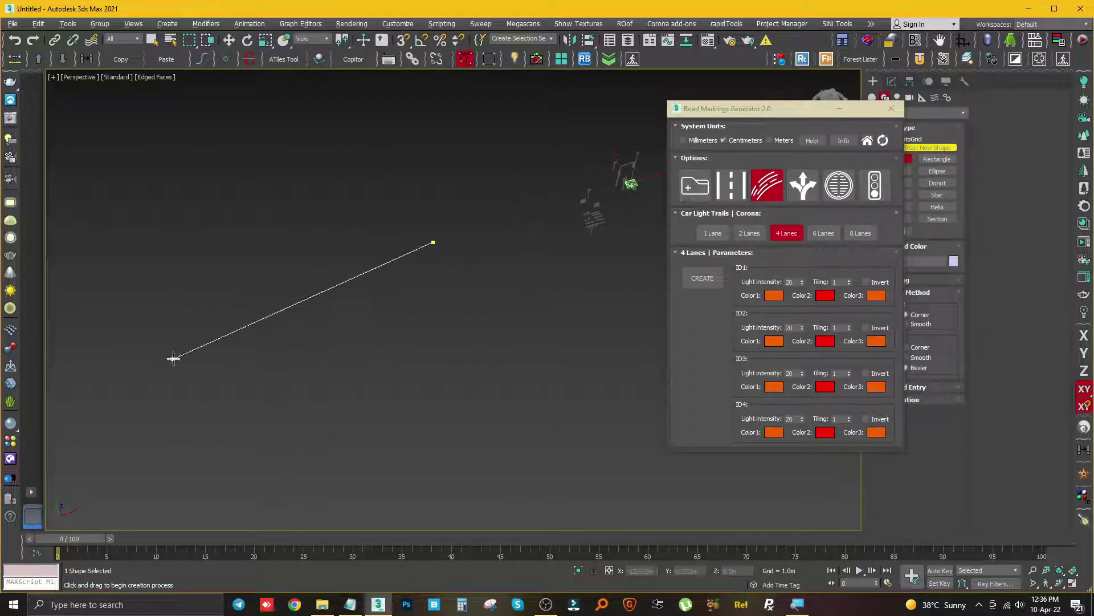
pyautogui.moveTo(53, 337); pyautogui.dragTo(342, 354, button='middle')
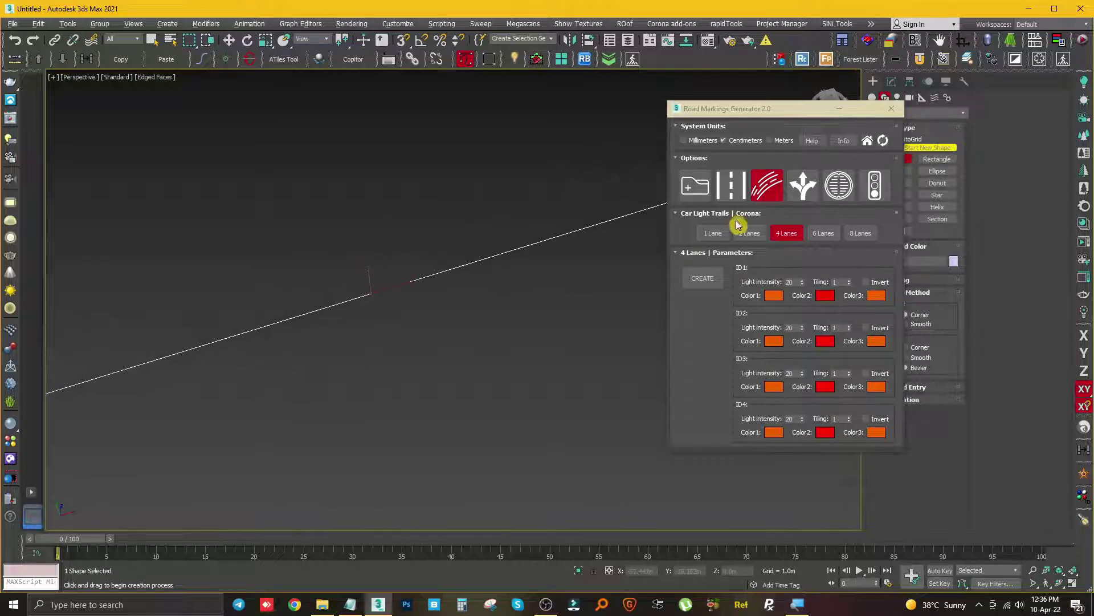
pyautogui.click(713, 233)
pyautogui.click(702, 277)
# Orbit along the trail and start the Corona interactive render.
pyautogui.keyDown('alt'); pyautogui.moveTo(433, 345); pyautogui.dragTo(407, 367, button='middle'); pyautogui.keyUp('alt')
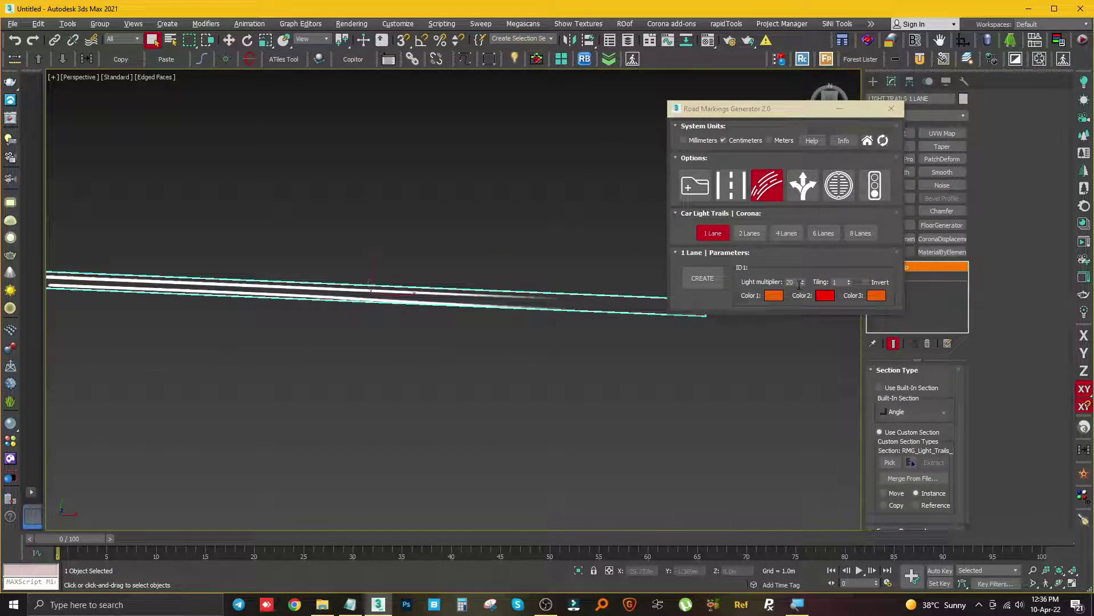
pyautogui.scroll(-2, 433, 325)
pyautogui.scroll(-2, 501, 330)
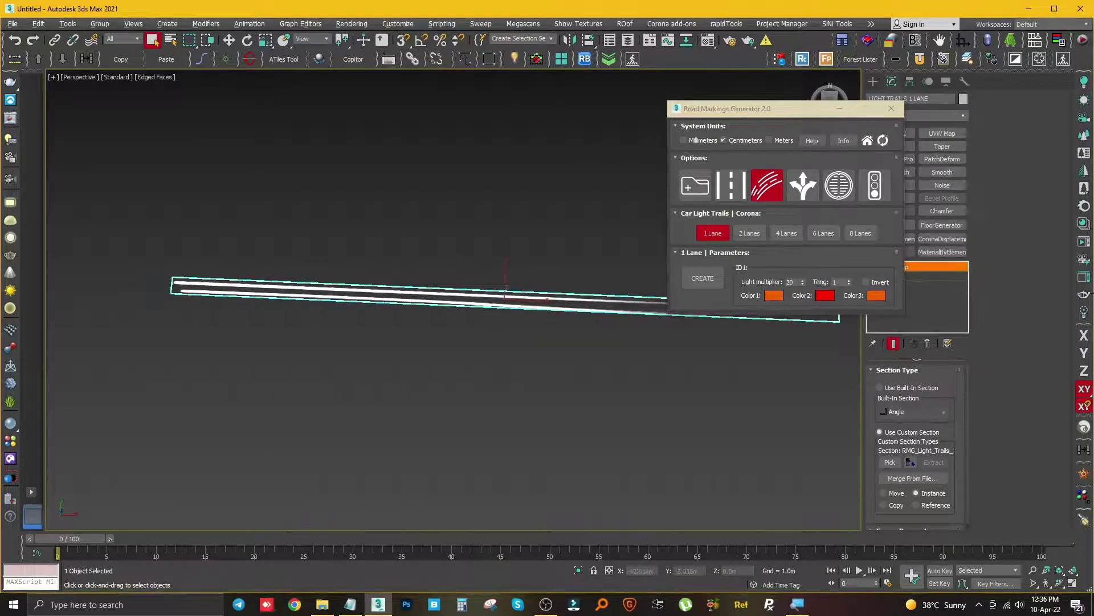
pyautogui.click(1084, 241)
# Create a 2 Lanes light trail and re-render it in Corona.
pyautogui.moveTo(805, 108); pyautogui.dragTo(914, 116)
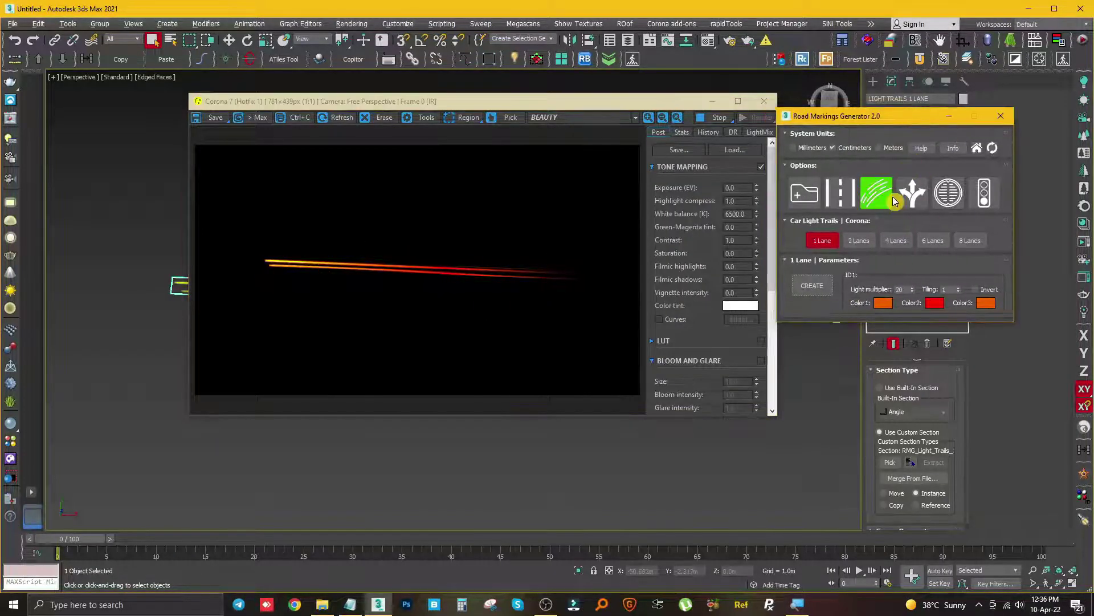
pyautogui.click(858, 240)
pyautogui.click(812, 285)
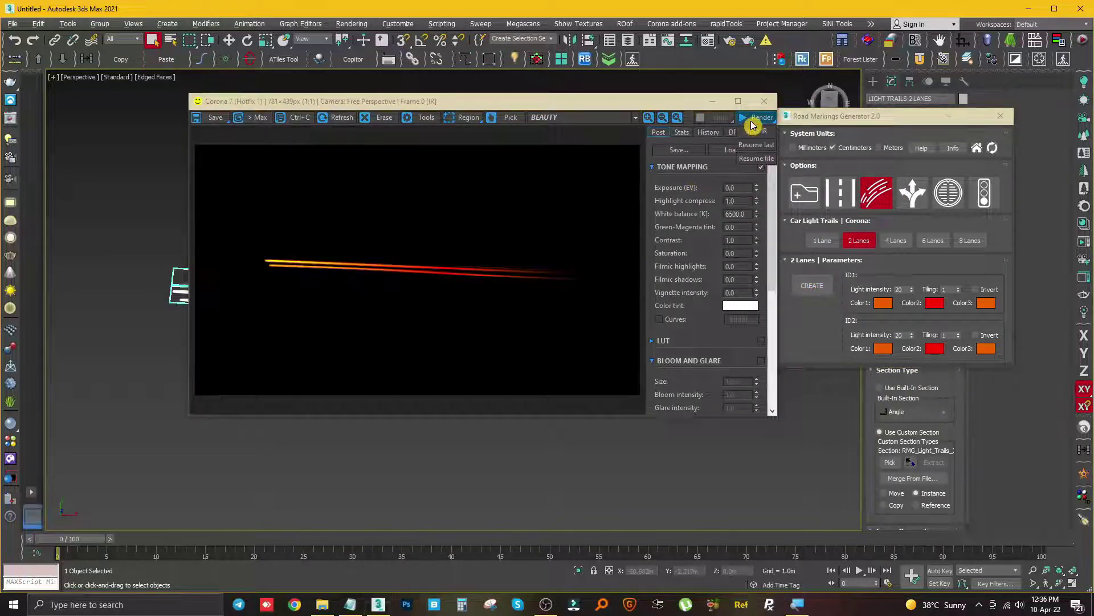
pyautogui.click(751, 118)
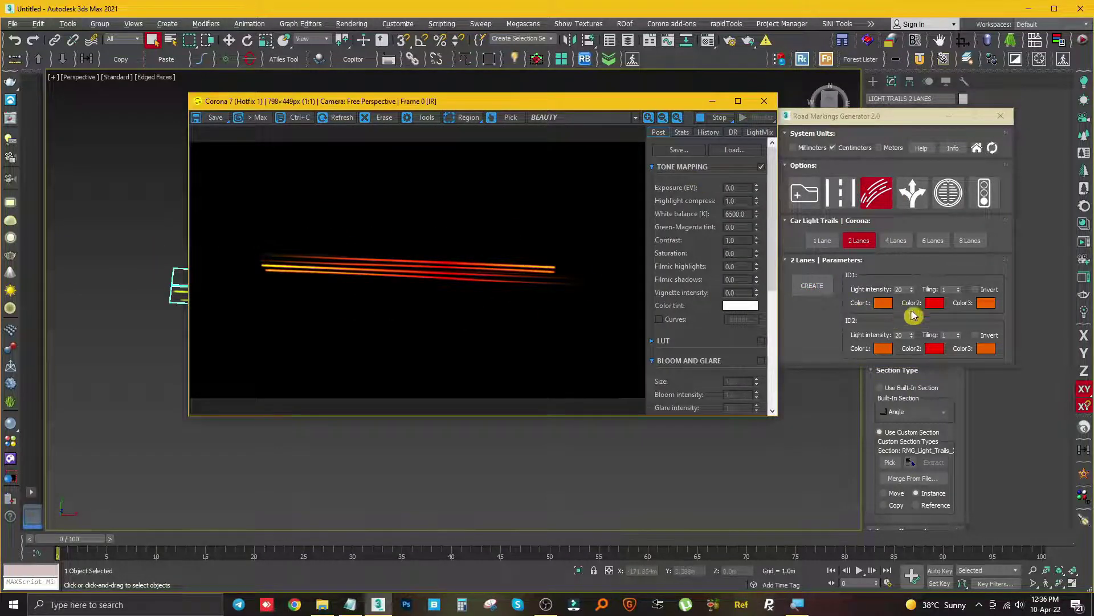
# Set Color3 to green and build 4 Lanes light trails.
pyautogui.click(986, 302)
pyautogui.moveTo(305, 107); pyautogui.dragTo(296, 103)
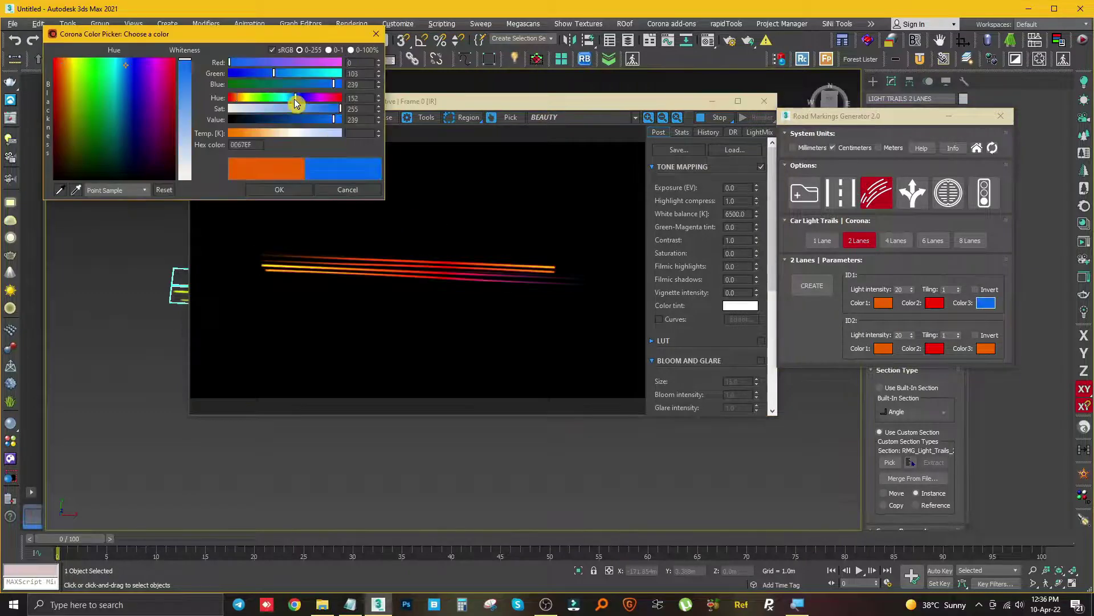
pyautogui.click(269, 101)
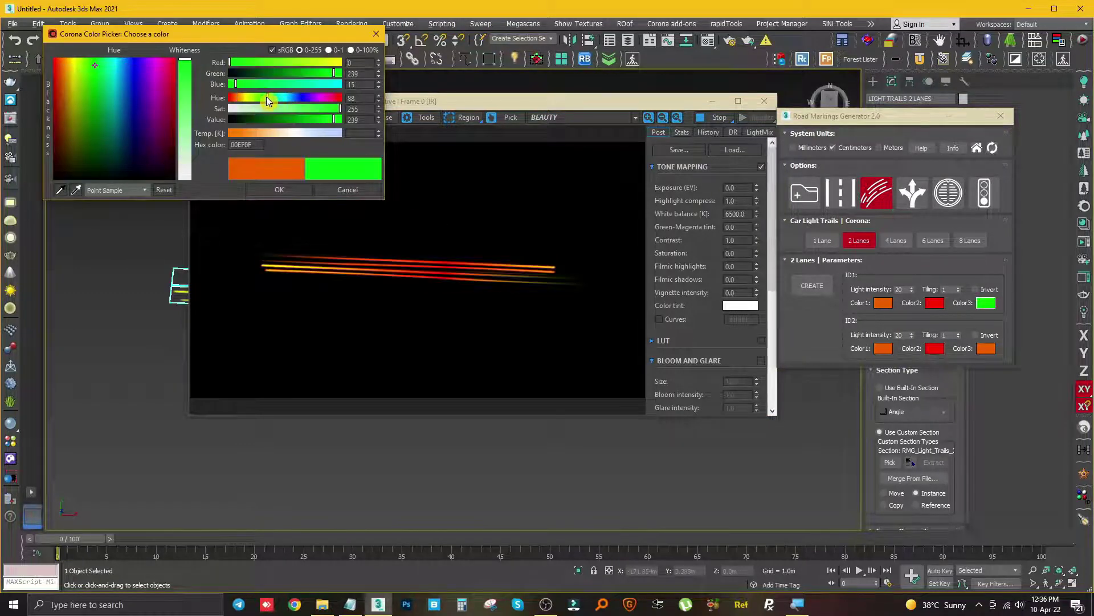
pyautogui.click(263, 189)
pyautogui.click(896, 240)
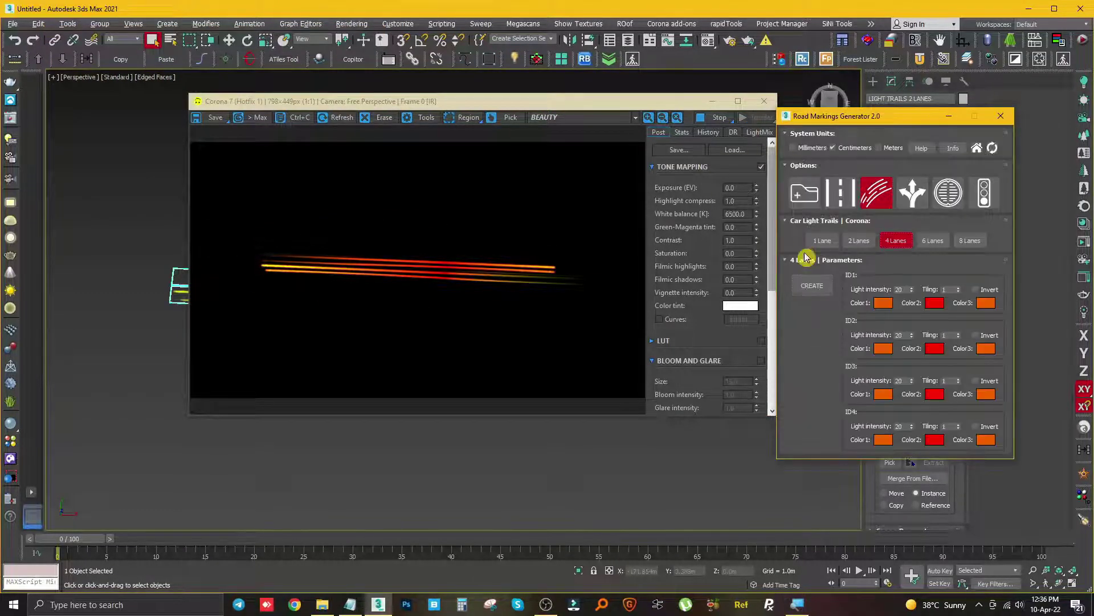
pyautogui.click(812, 285)
pyautogui.click(758, 132)
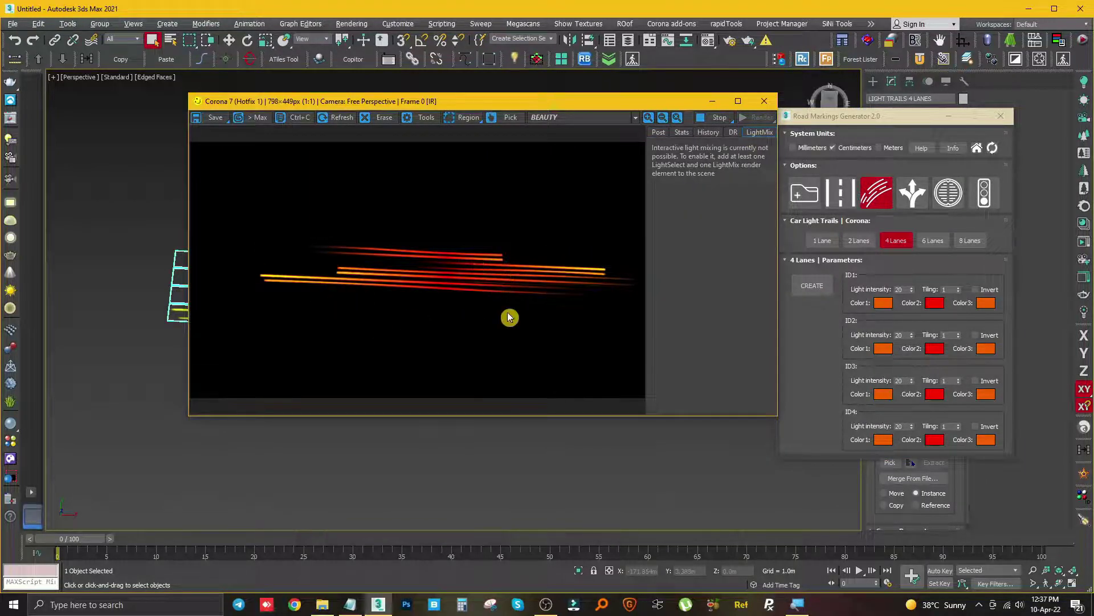
# Rebuild a 1 Lane trail, maximize the frame buffer, then close the render window.
pyautogui.click(822, 240)
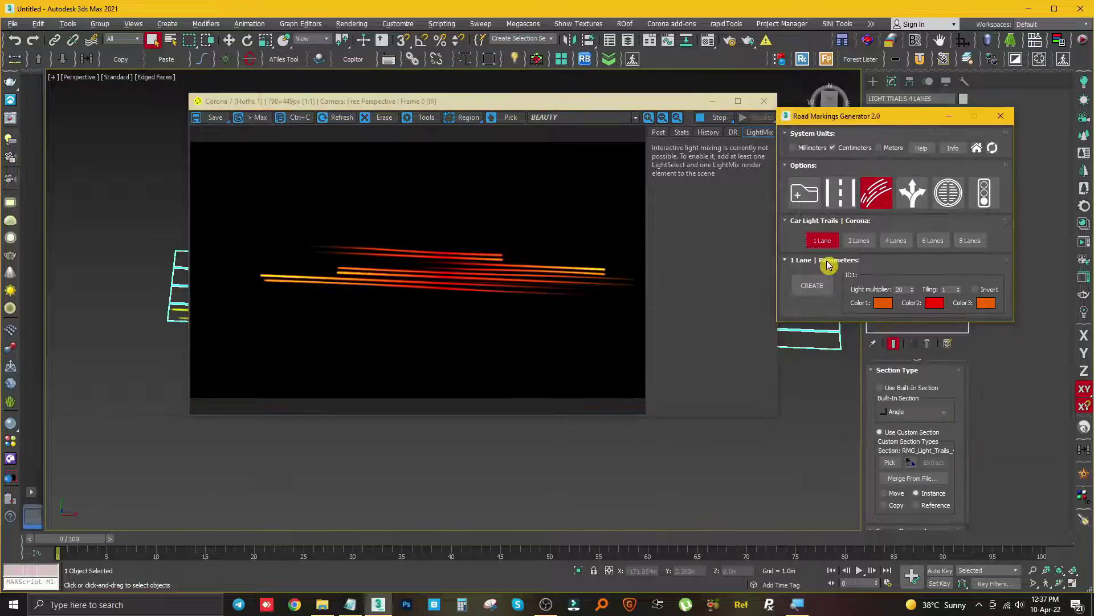
pyautogui.click(813, 285)
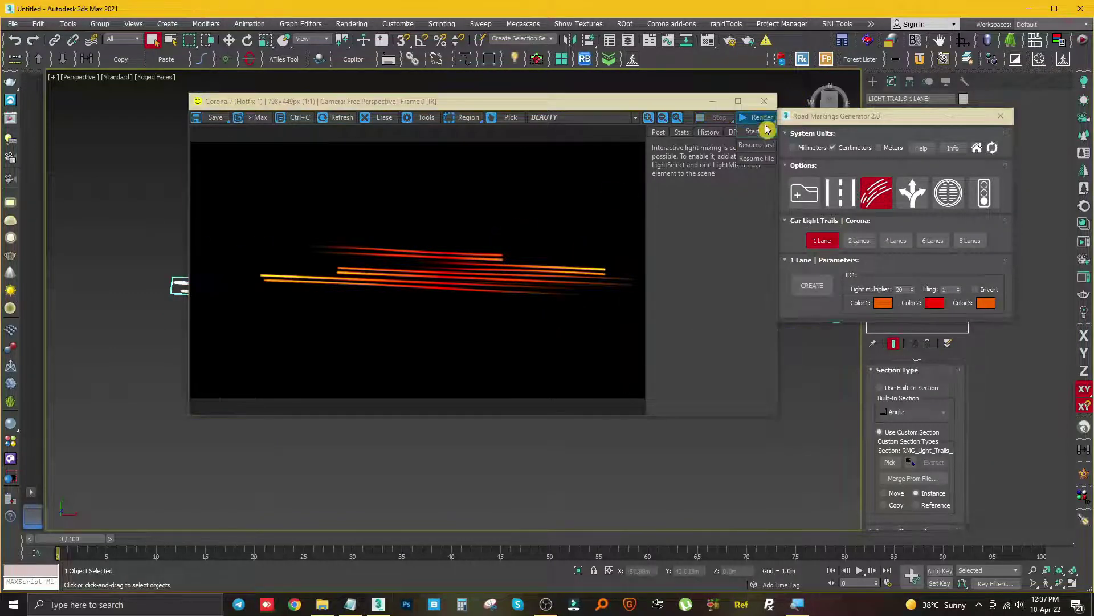
pyautogui.click(738, 100)
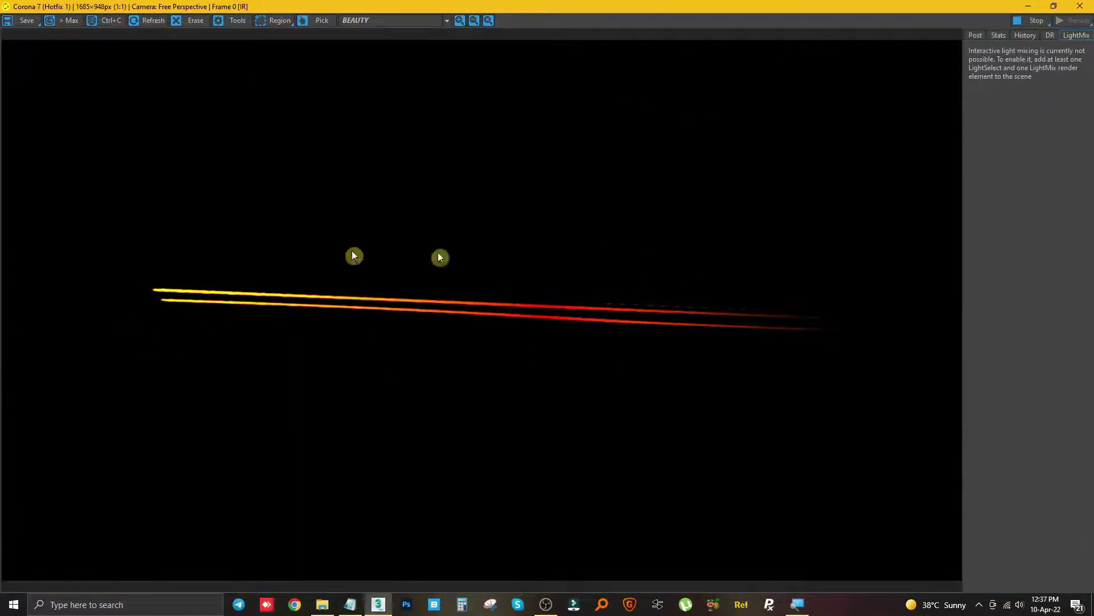
pyautogui.click(1080, 6)
pyautogui.moveTo(421, 311)
pyautogui.keyDown('alt'); pyautogui.mouseDown(button='middle')
pyautogui.moveTo(466, 257)
pyautogui.moveTo(495, 291)
pyautogui.mouseUp(button='middle'); pyautogui.keyUp('alt')
pyautogui.click(466, 257)
pyautogui.moveTo(856, 121); pyautogui.dragTo(469, 121)
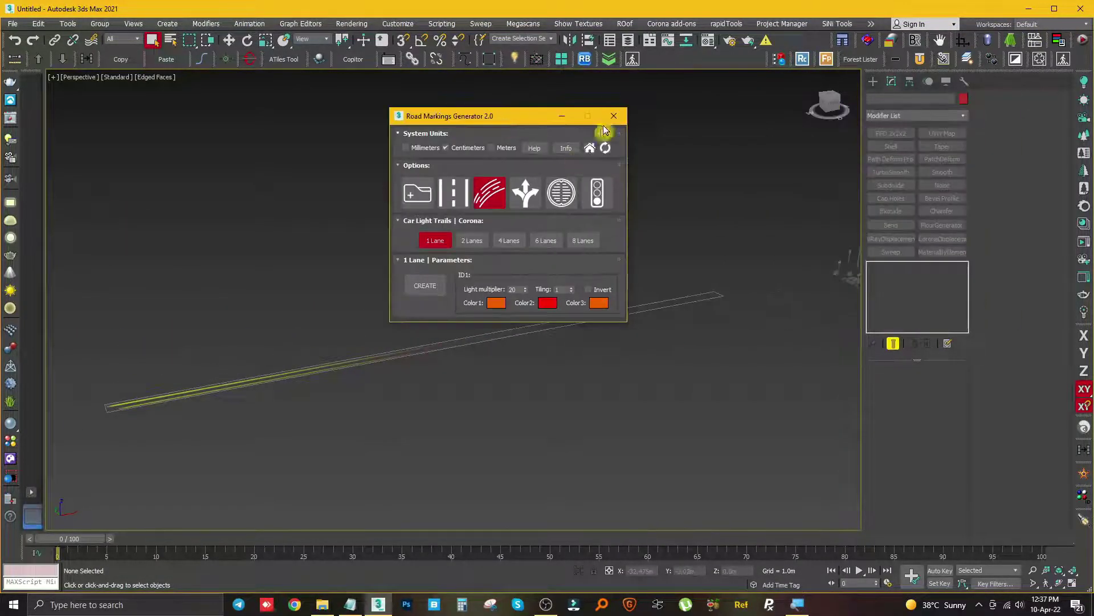